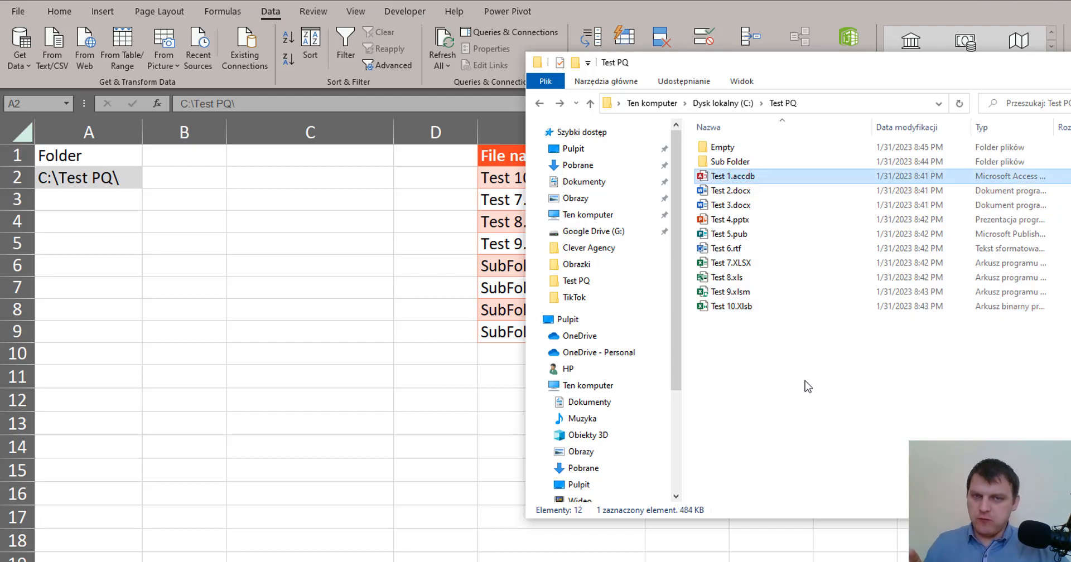
Look through the contents of Sub Folder and Empty, and return to the Test PQ folder.
double_click(751, 164)
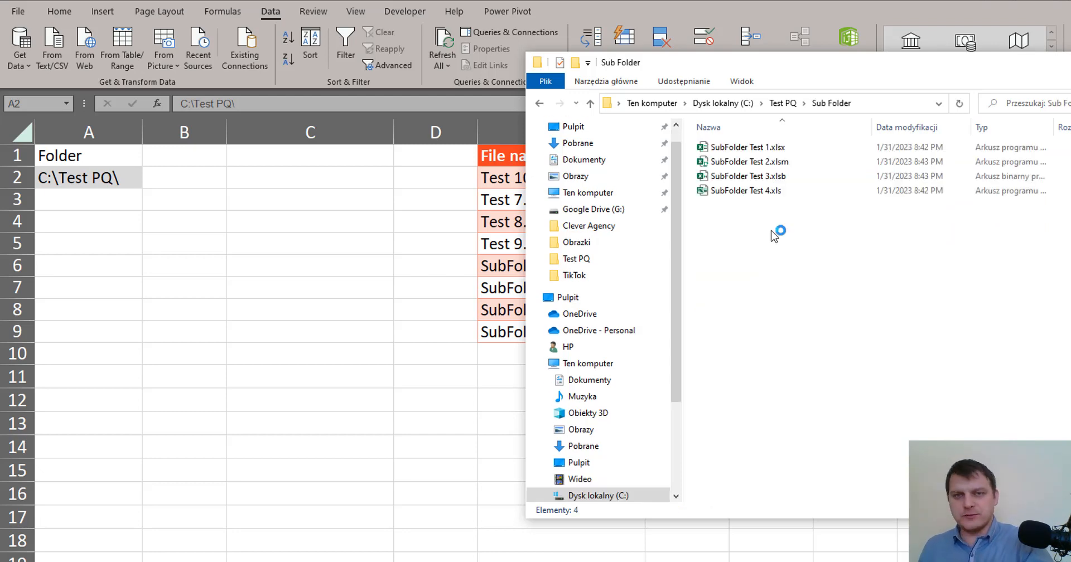
key(alt+Left)
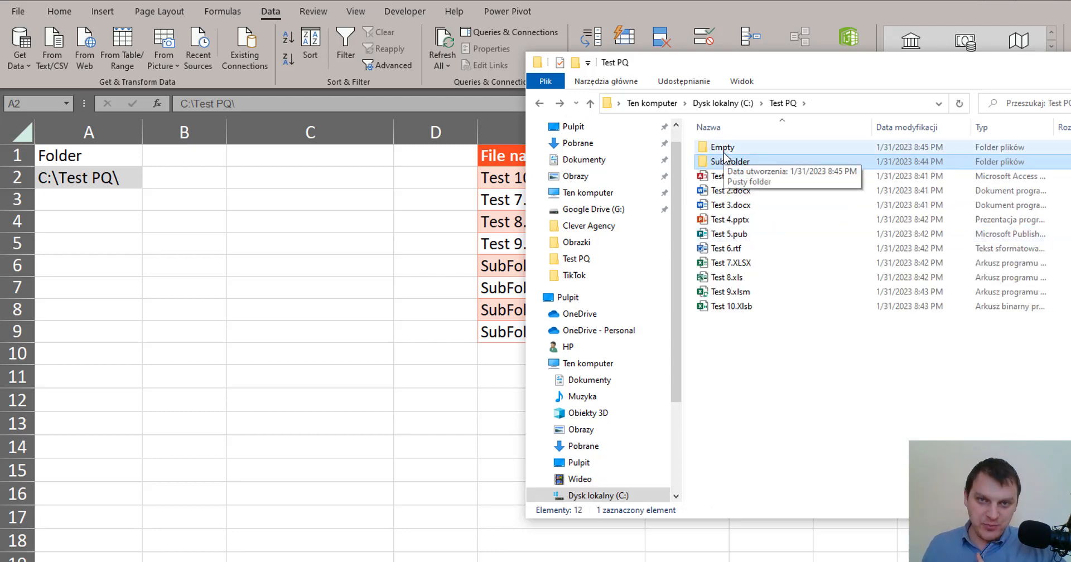
double_click(722, 148)
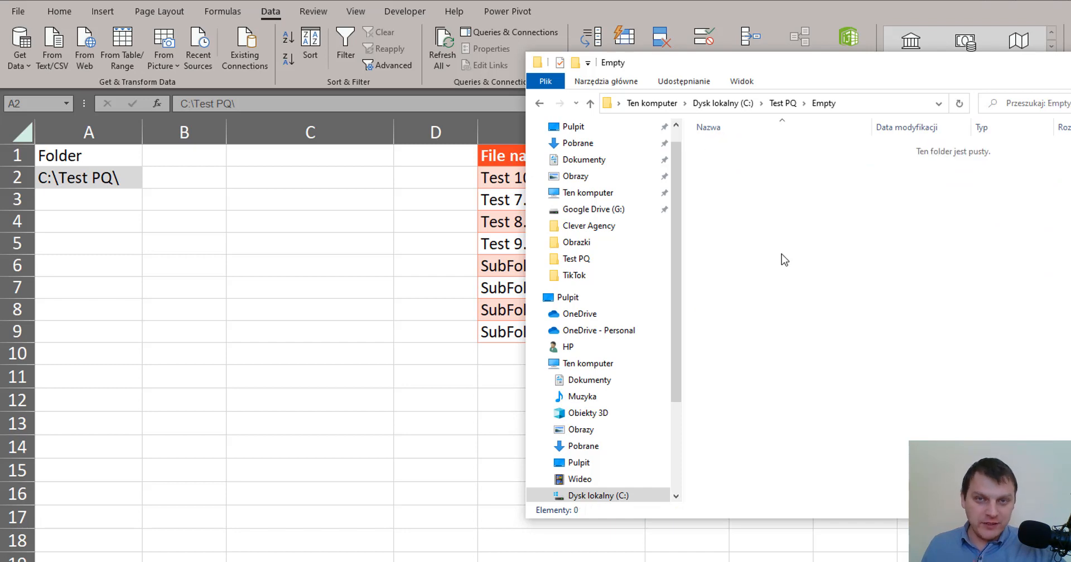
click(783, 103)
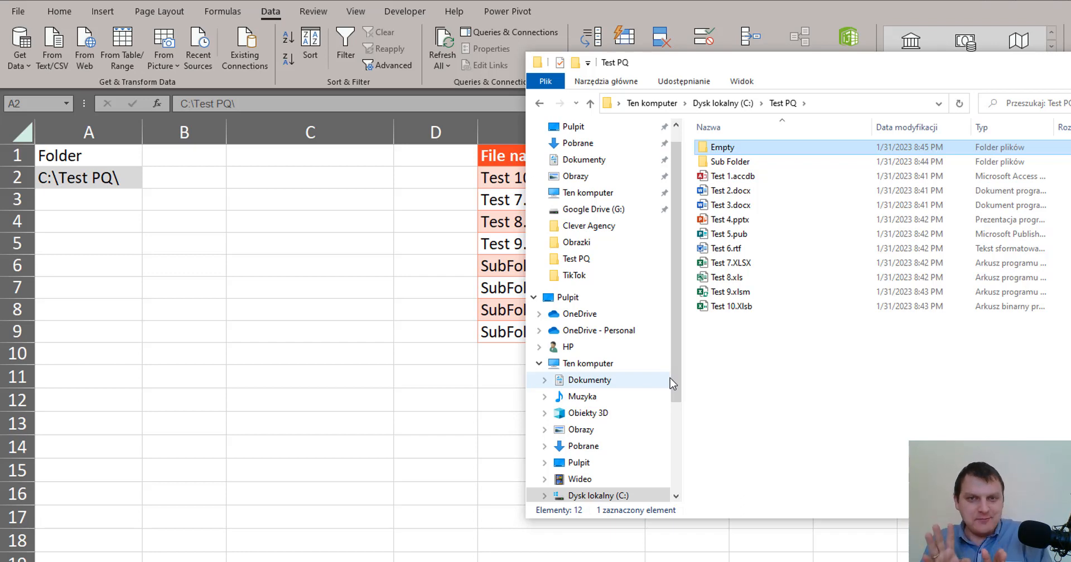
click(731, 267)
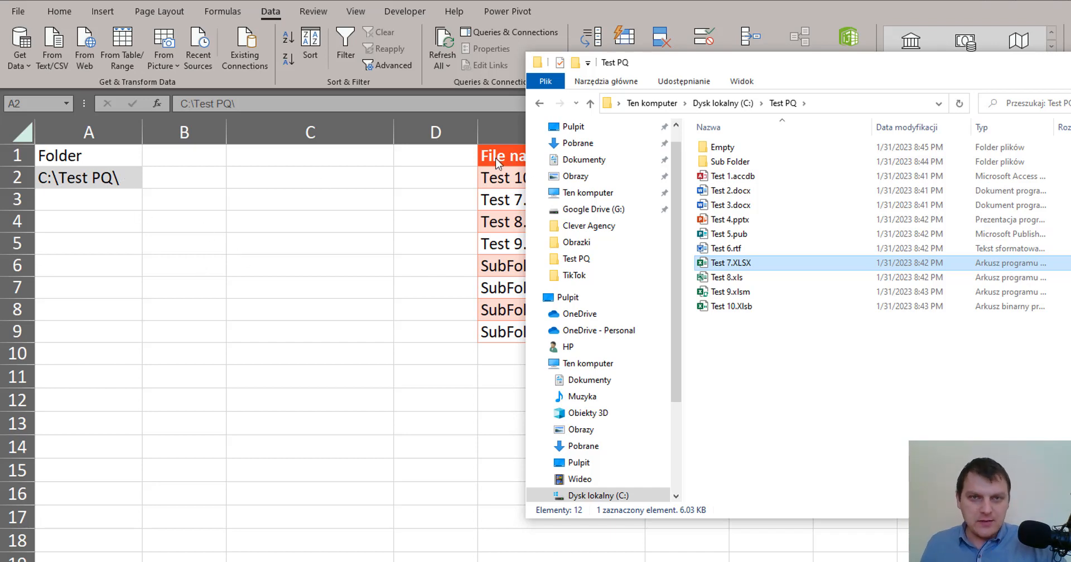
Copy the Test PQ folder's path and switch to Excel.
click(844, 106)
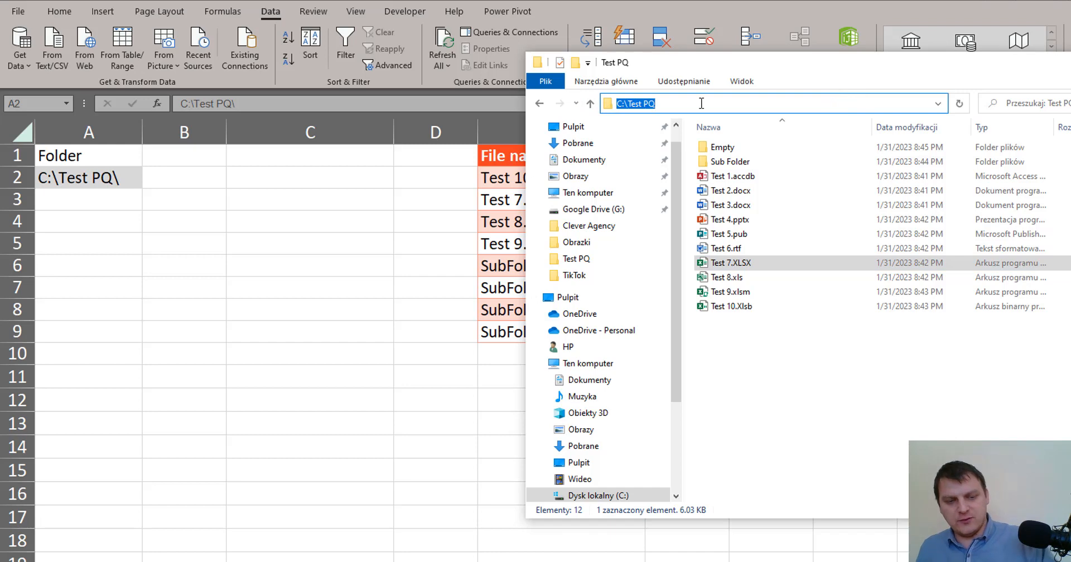
key(ctrl+c)
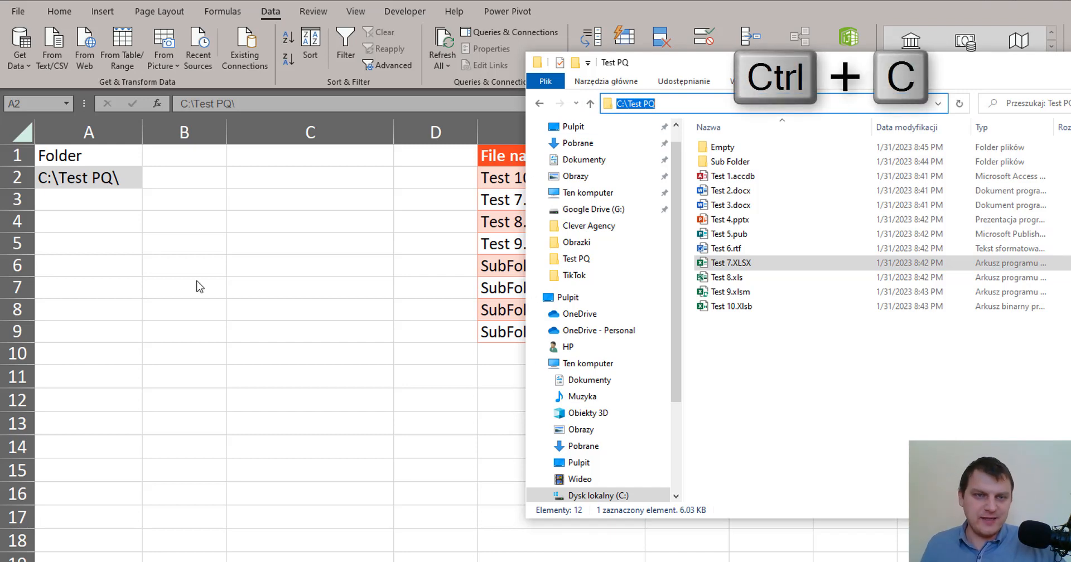
key(alt+Tab)
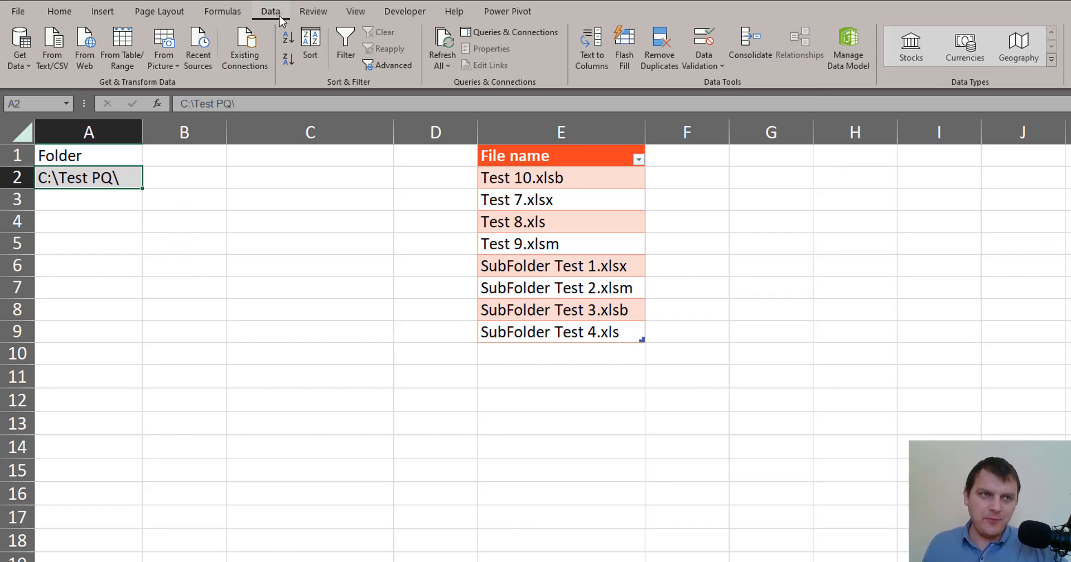
Get data from a folder, using C:\Test PQ as the source folder.
click(19, 61)
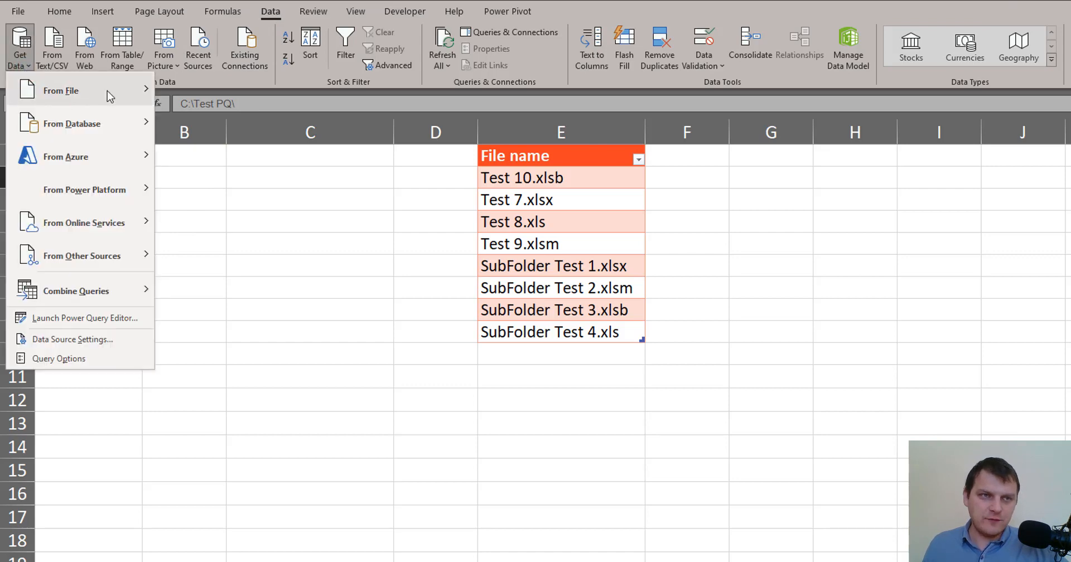
mouse_move(107, 91)
click(266, 266)
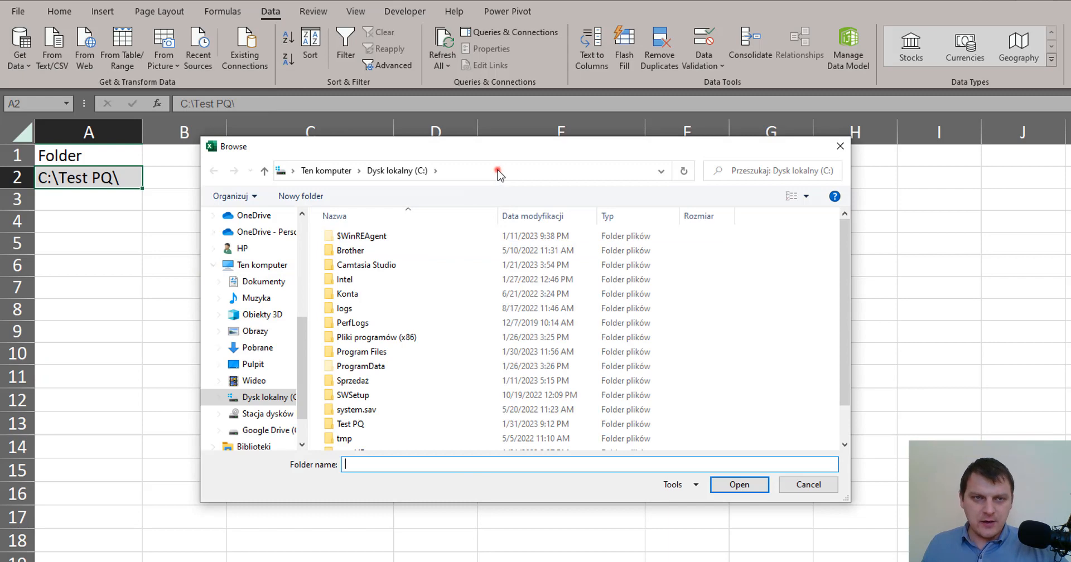
click(499, 175)
double_click(391, 426)
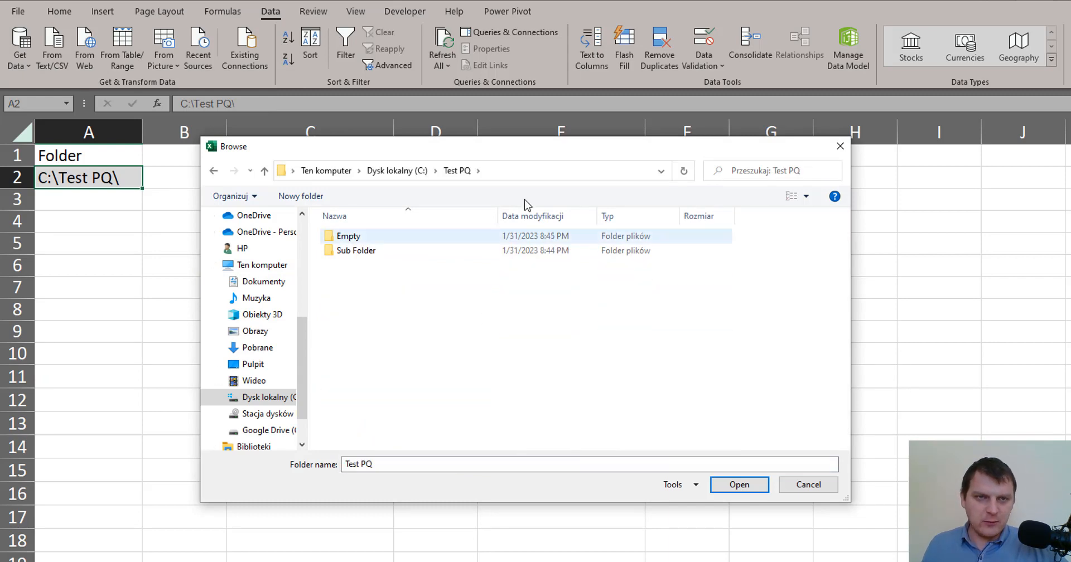
click(547, 175)
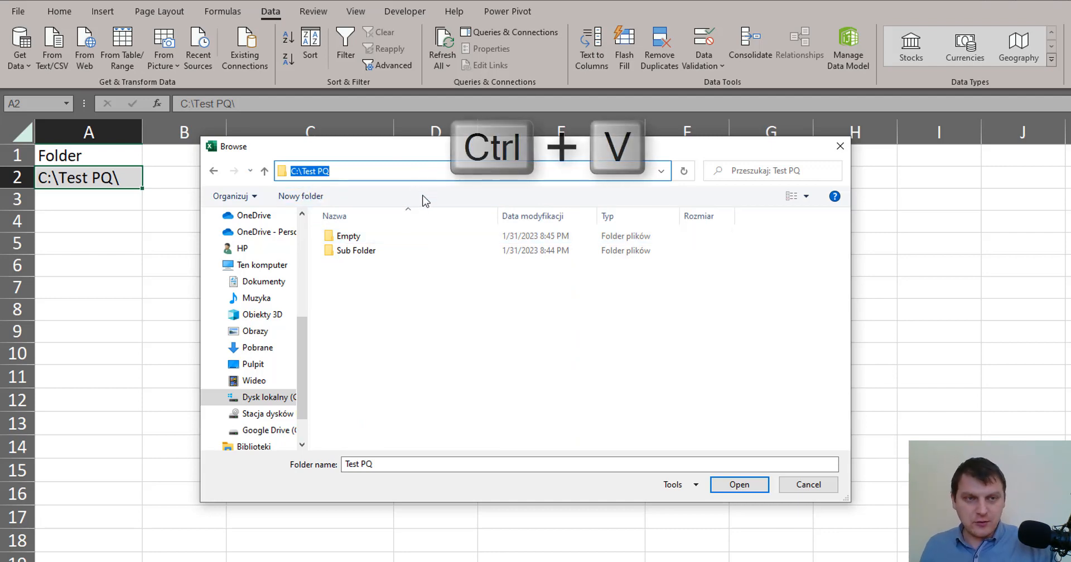
key(ctrl+v)
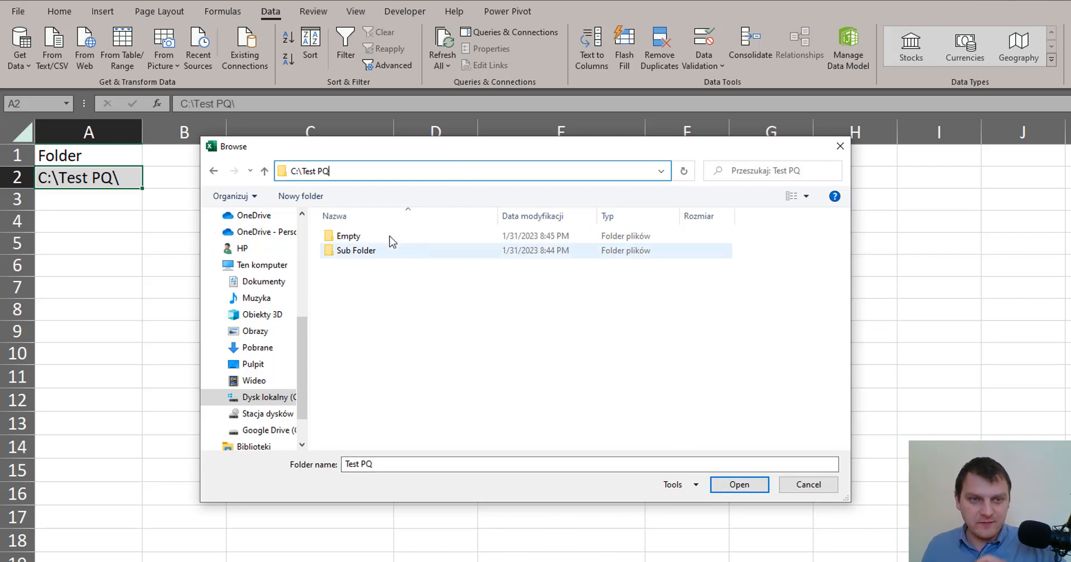
click(751, 491)
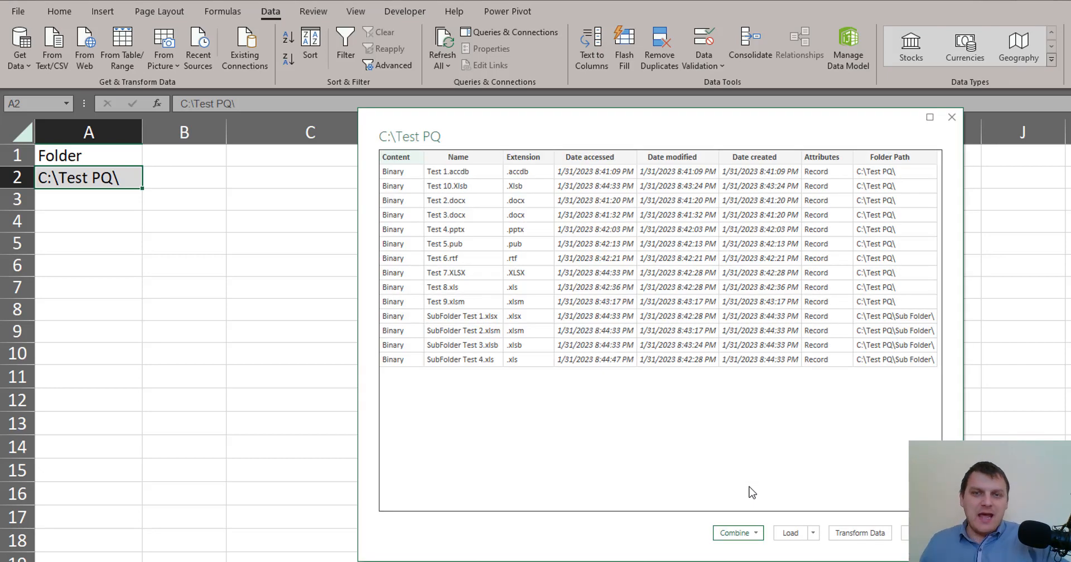
Review the file names and folder paths in the preview and open the file list for transforming in Power Query Editor.
drag(701, 128, 594, 128)
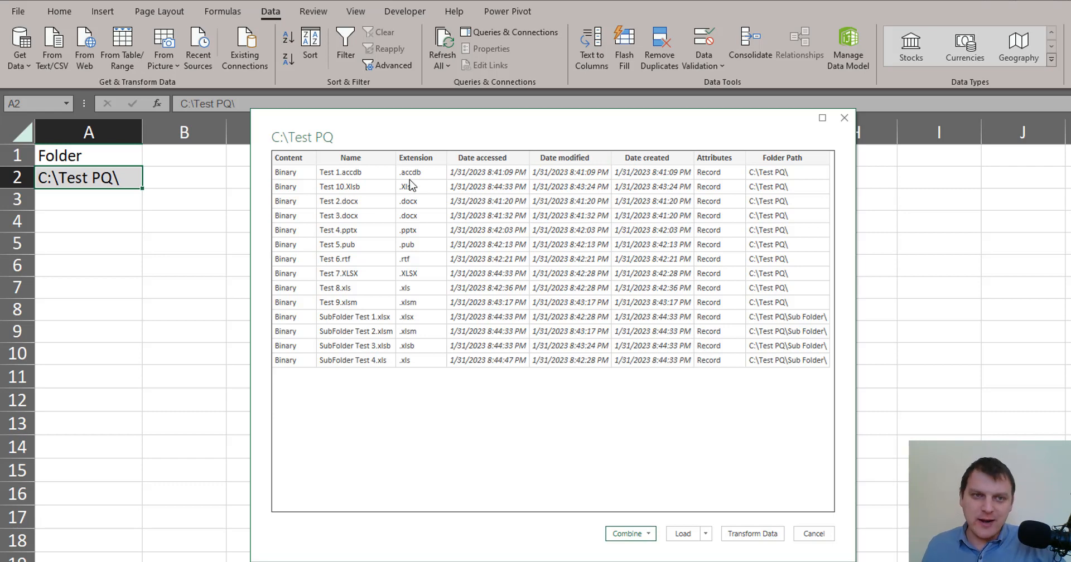
click(374, 159)
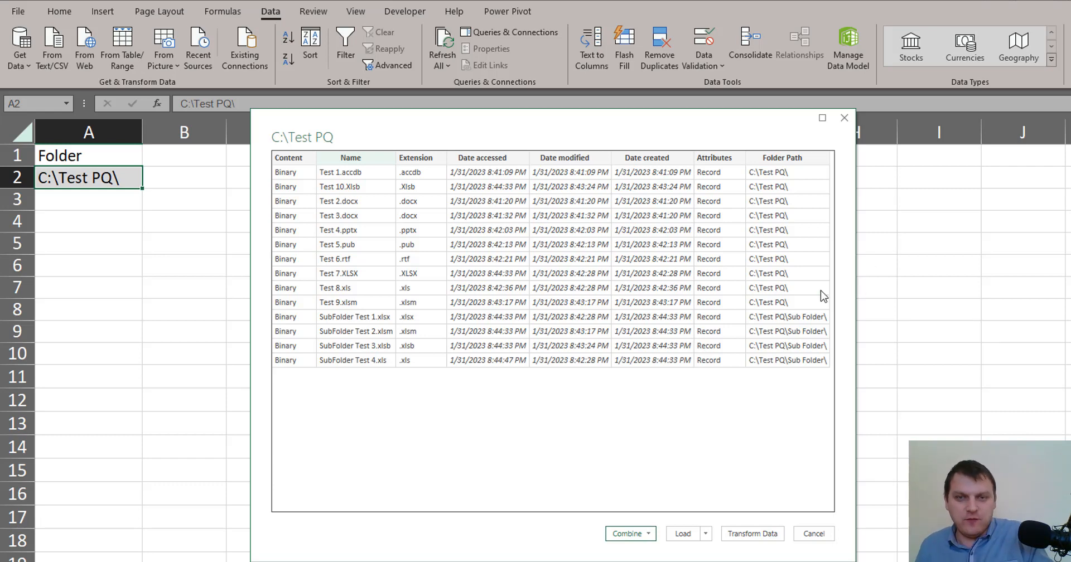
drag(791, 303, 816, 307)
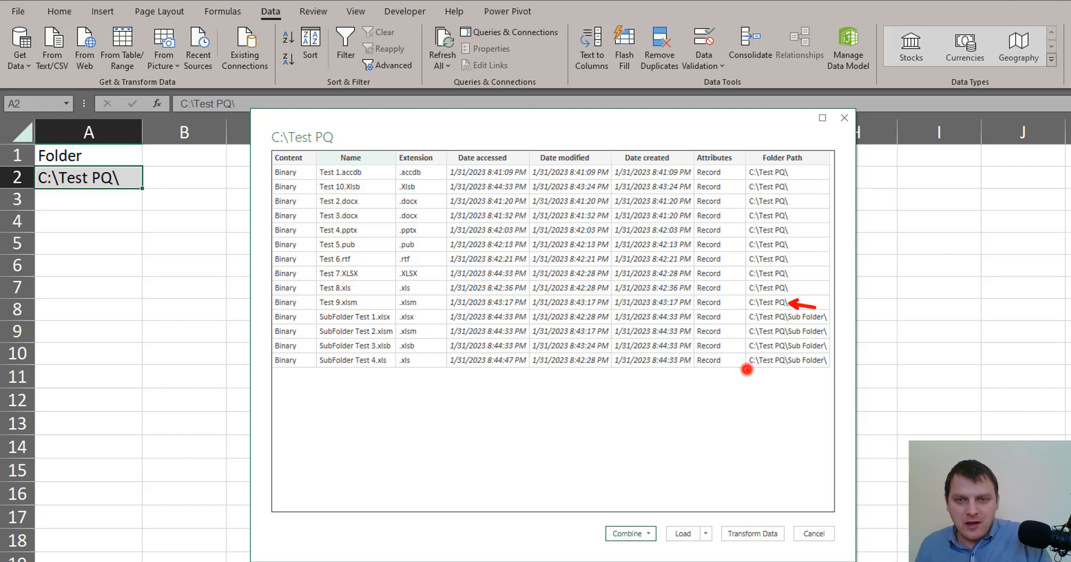
drag(746, 368, 819, 370)
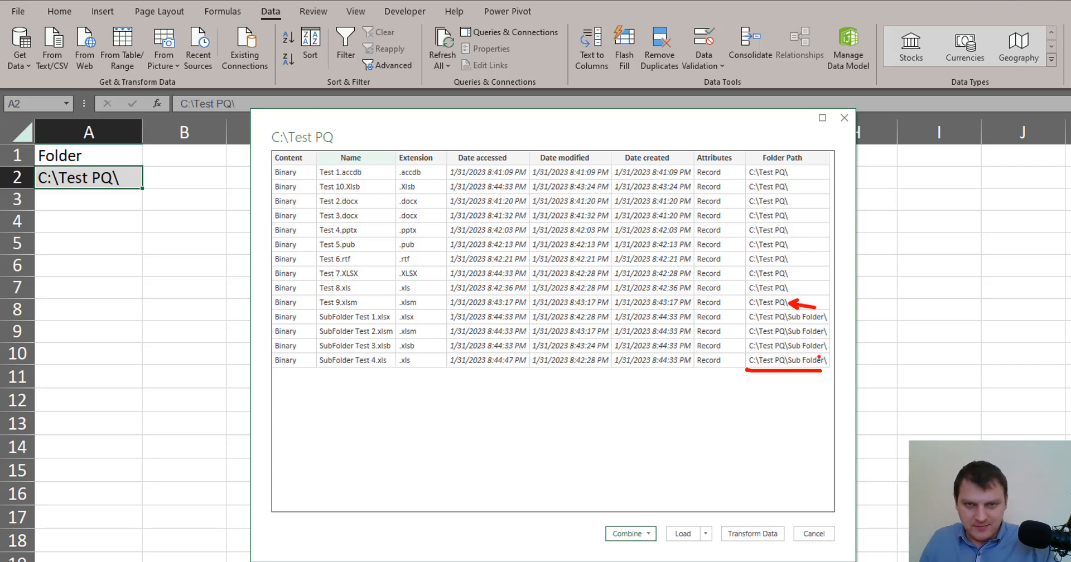
key(Escape)
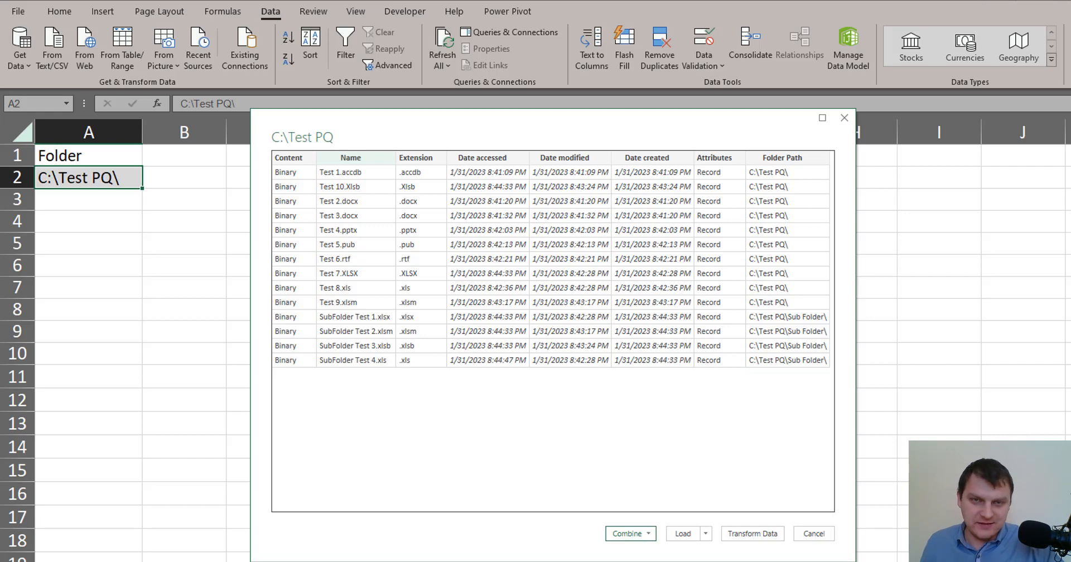
click(753, 534)
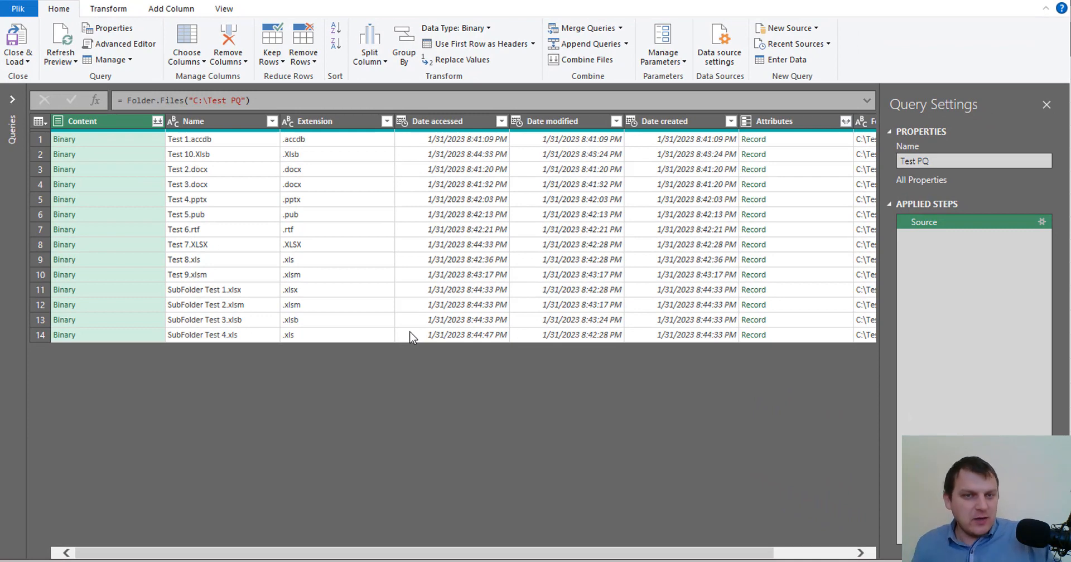
Try filtering the Folder Path column to exclude C:\Test PQ\Sub Folder\, and delete that filter step.
drag(348, 553, 432, 553)
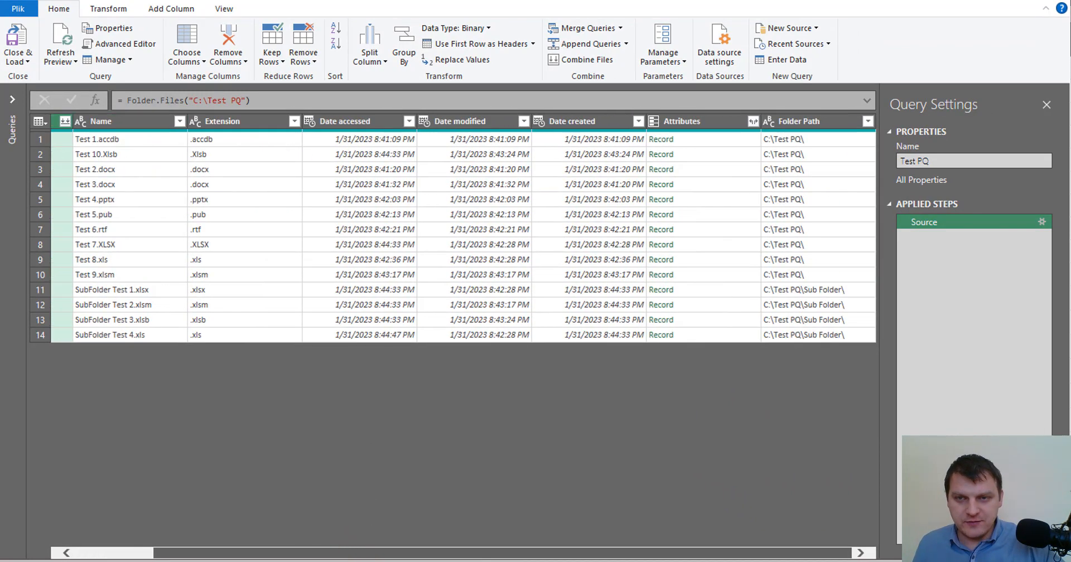
click(855, 123)
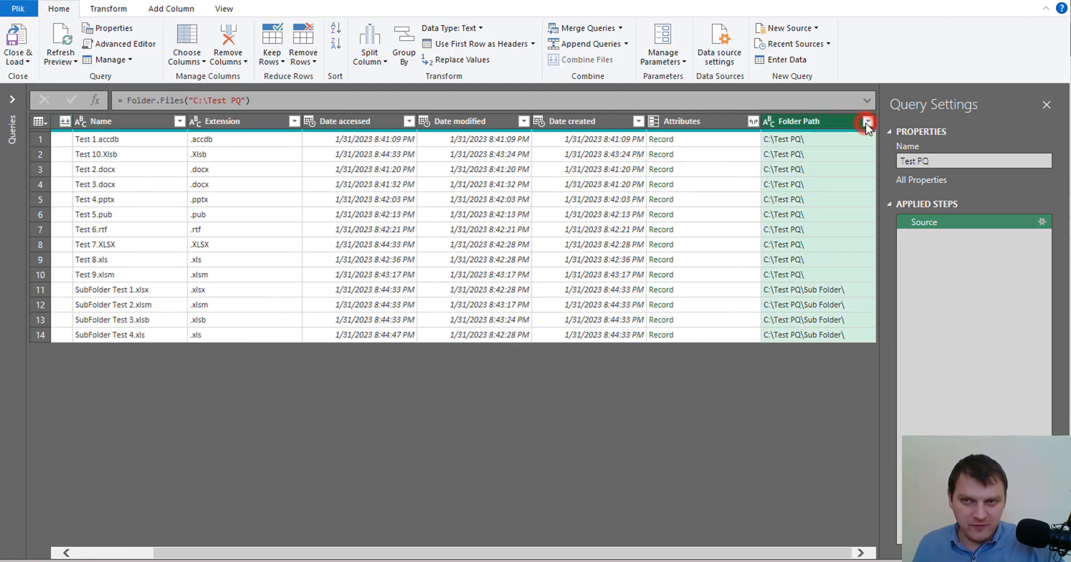
click(867, 122)
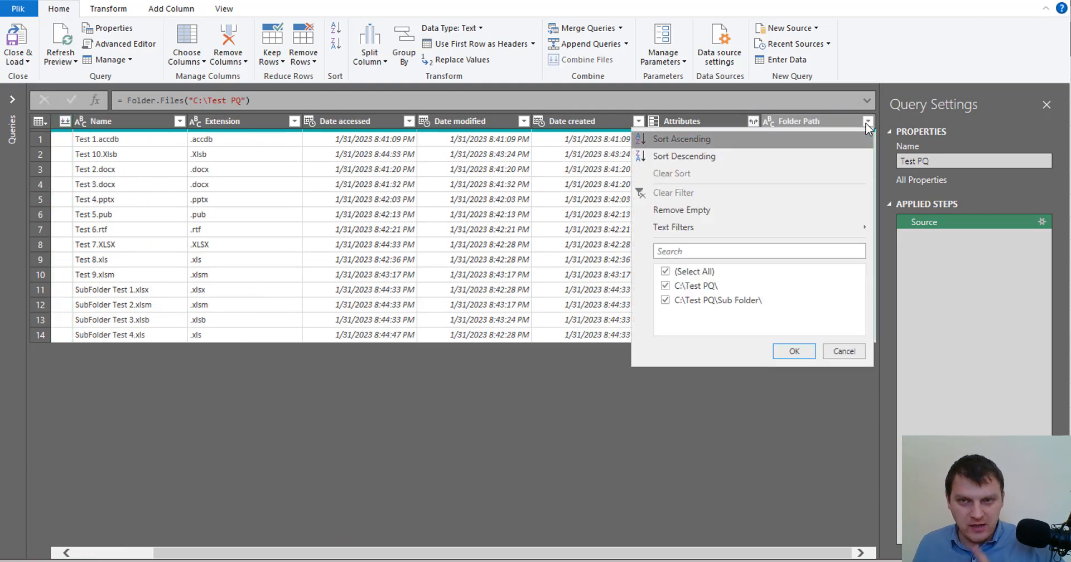
click(666, 301)
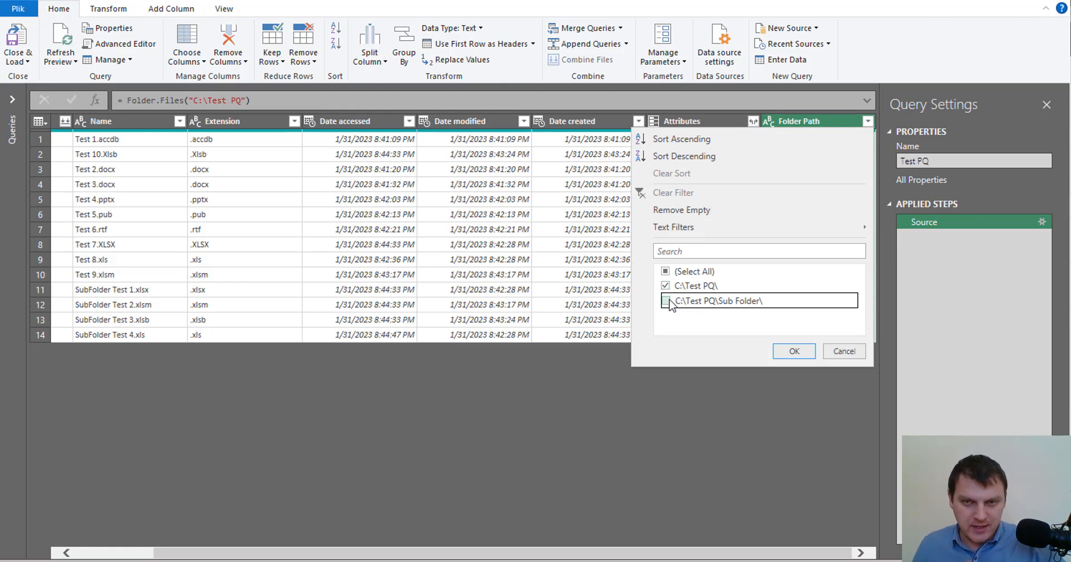
click(779, 348)
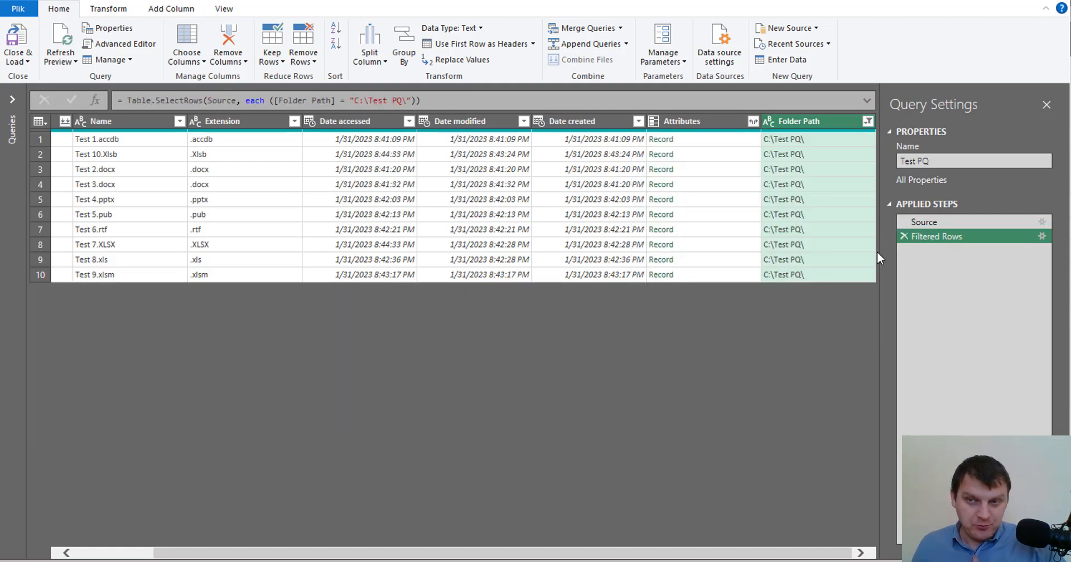
click(904, 237)
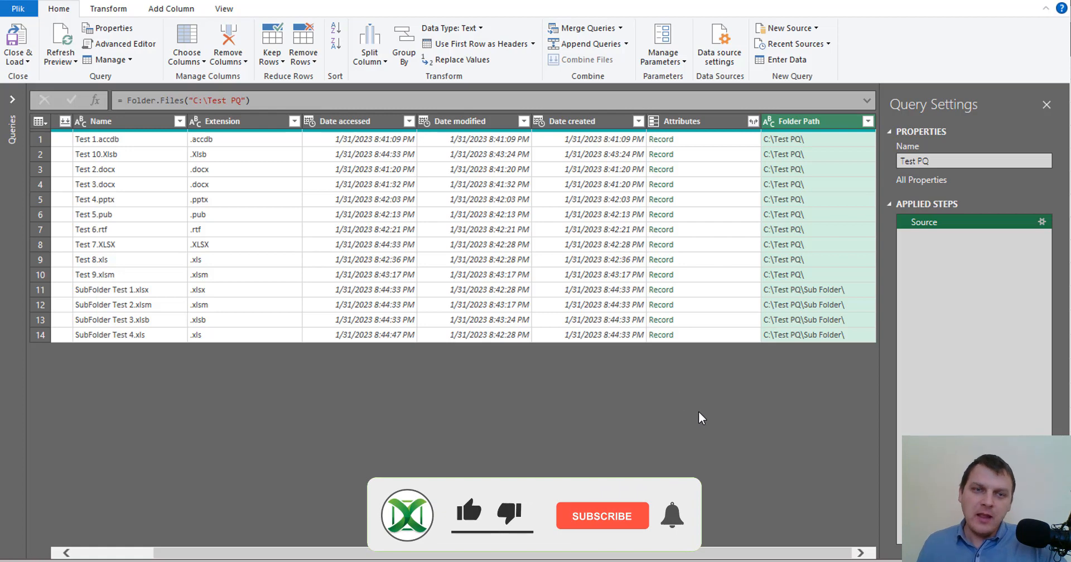
Examine the Extension column for how the letter case of the Excel file extensions is written.
click(255, 123)
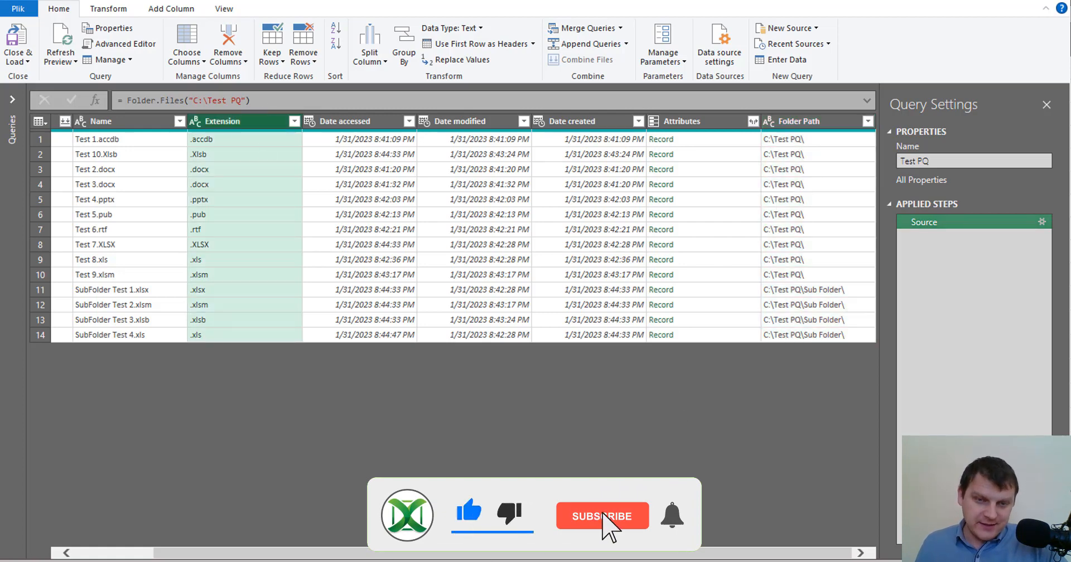
drag(379, 554, 284, 552)
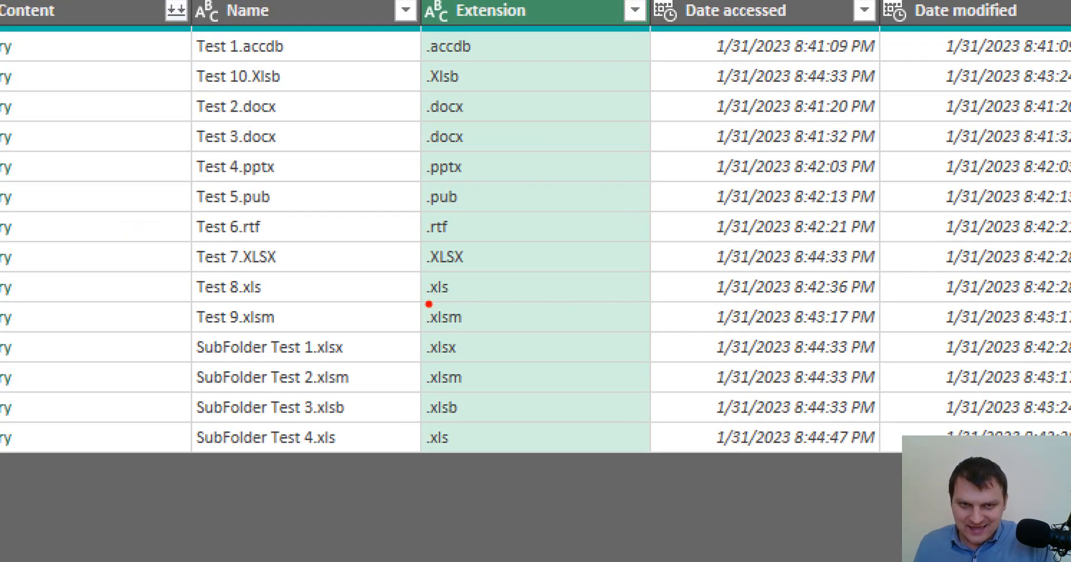
drag(429, 304, 462, 303)
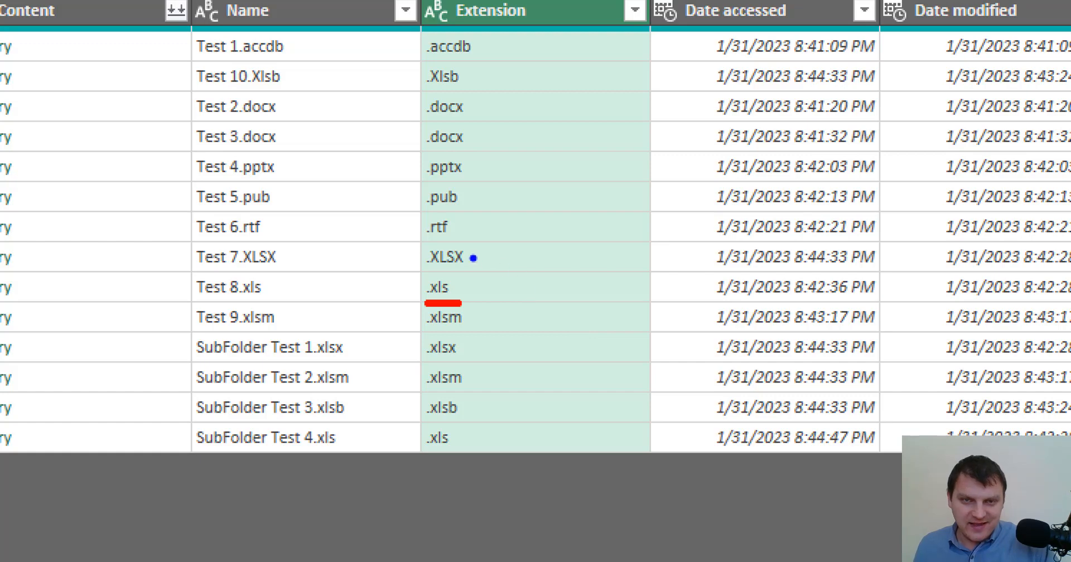
drag(473, 257, 570, 268)
key(Escape)
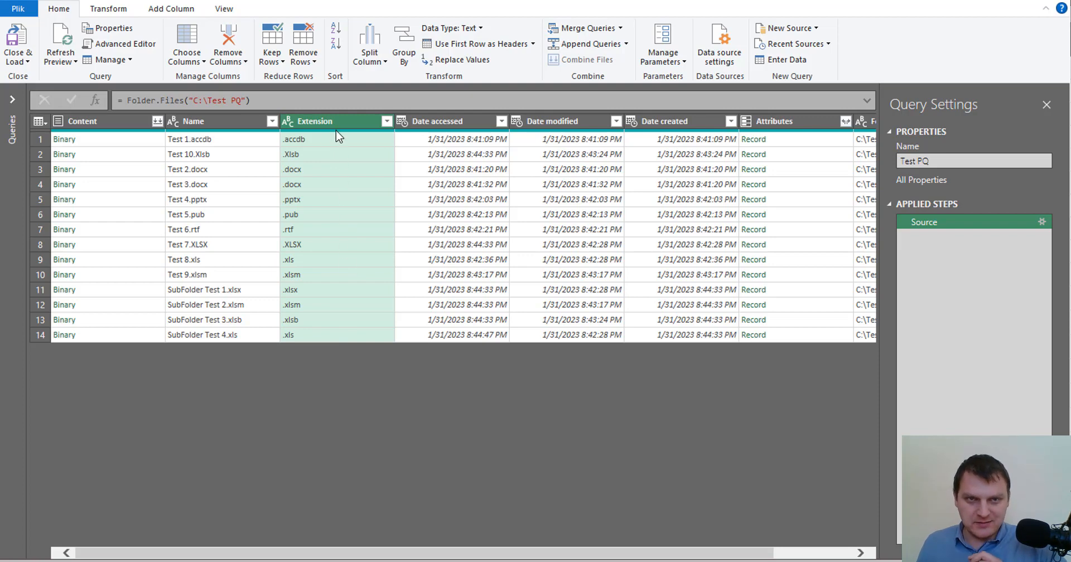
click(313, 248)
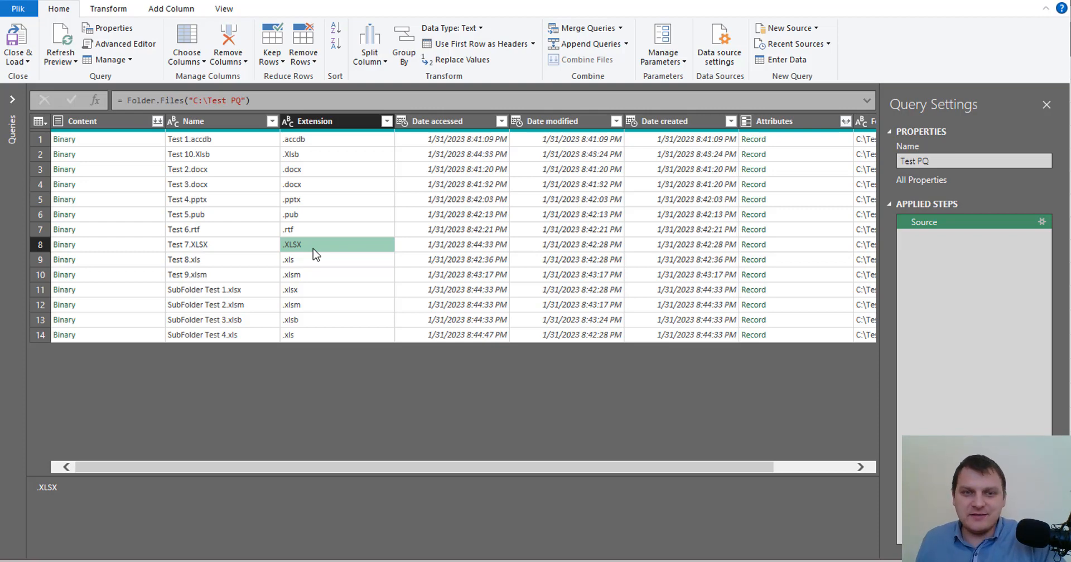
click(329, 169)
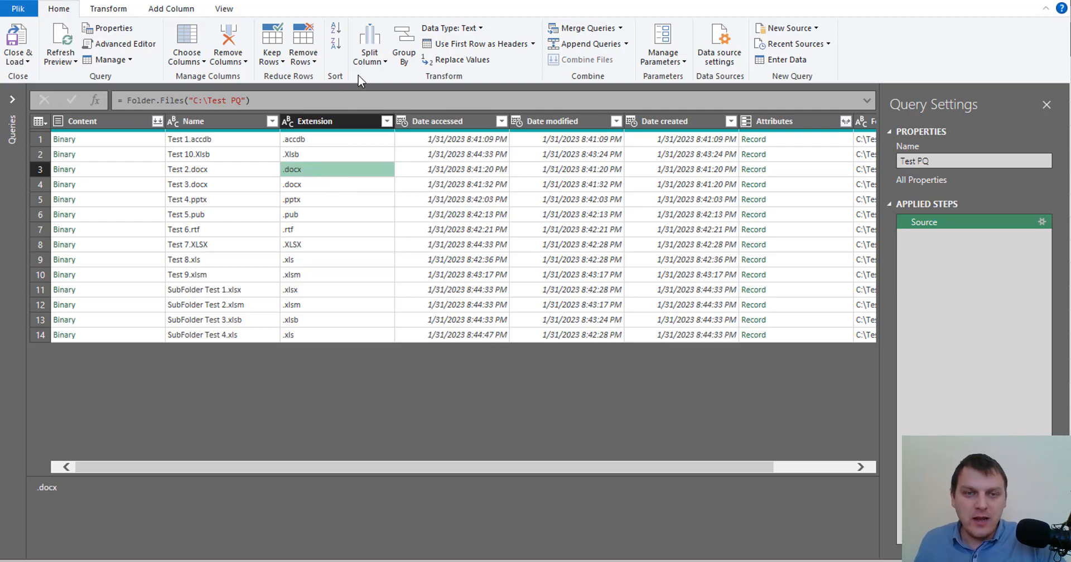
Convert the text in the Extension column to lowercase.
click(358, 122)
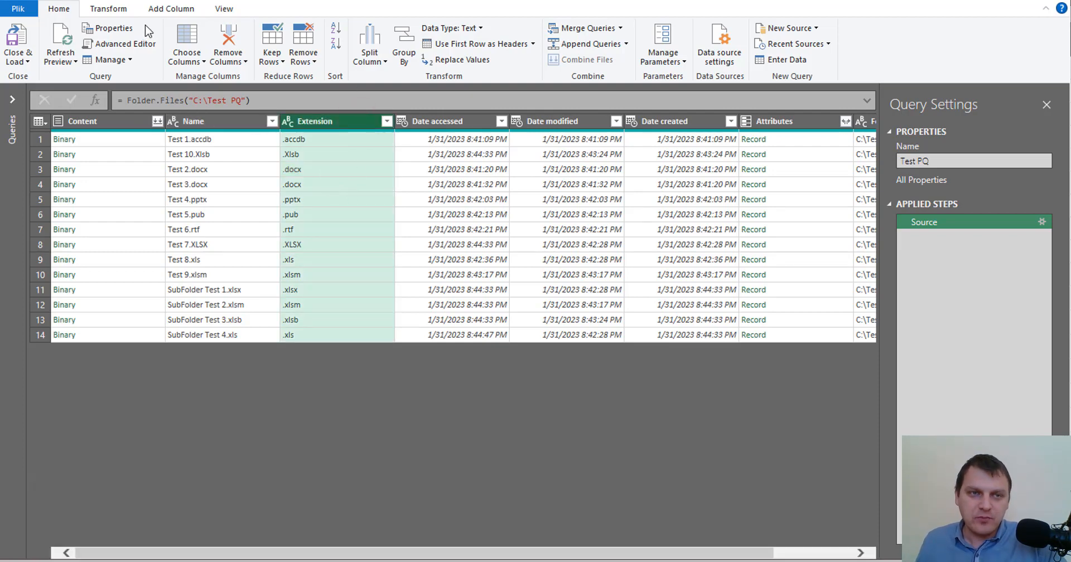
click(118, 10)
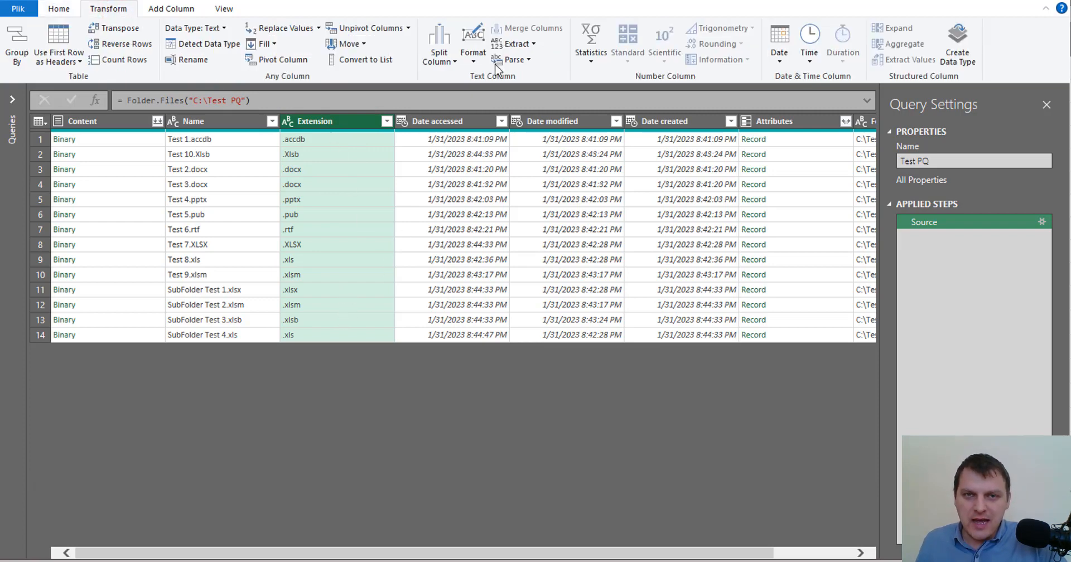
click(479, 54)
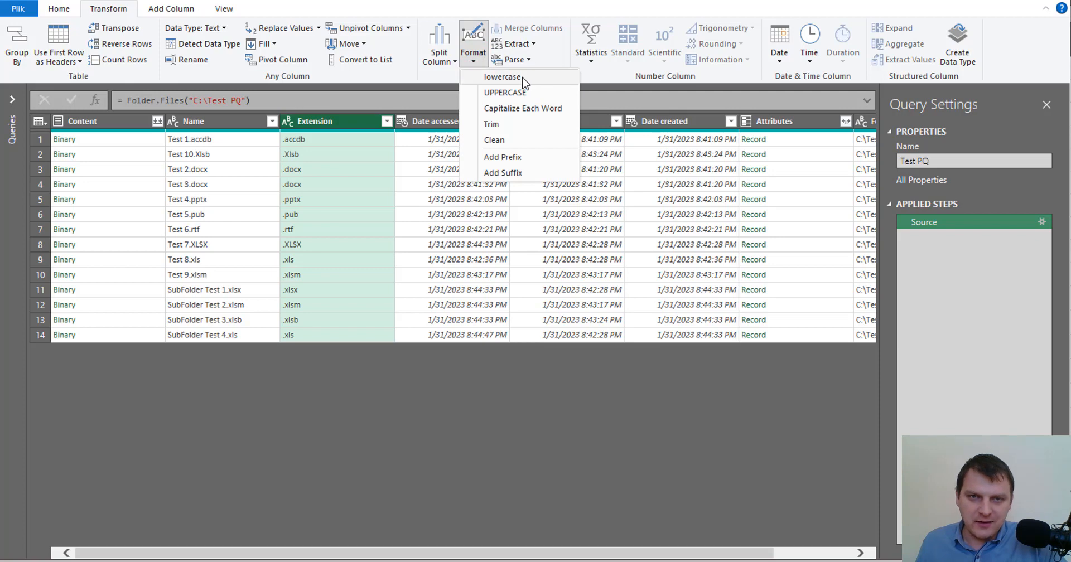
click(523, 81)
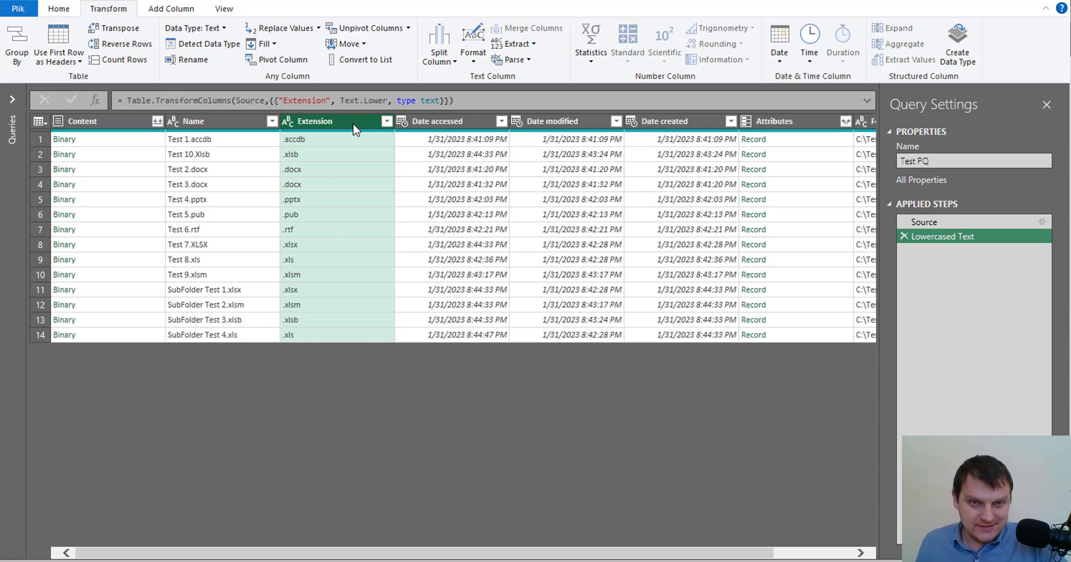
Filter the Extension column to keep only rows that begin with .xls.
click(386, 123)
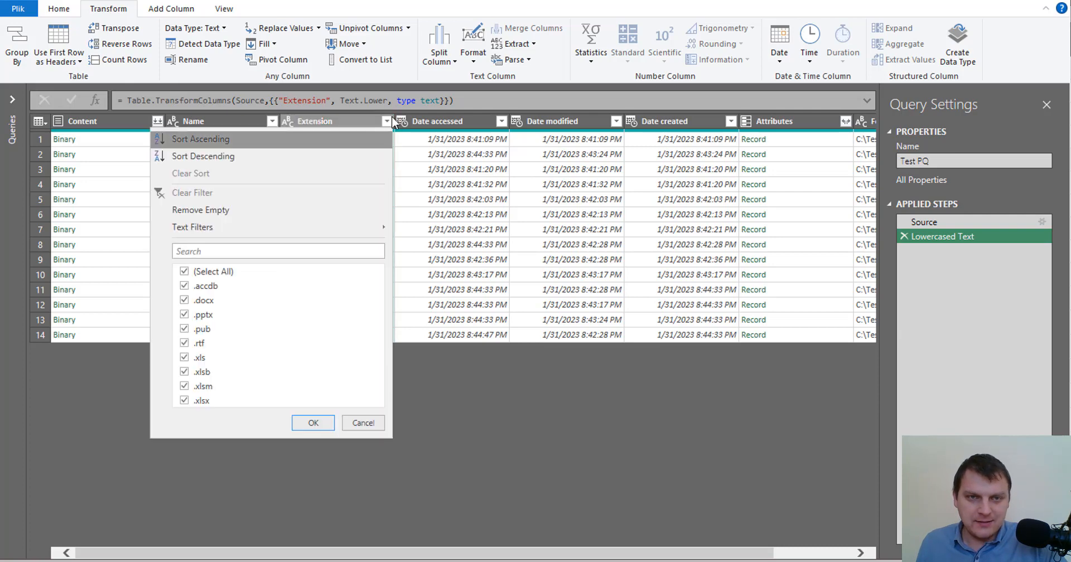
mouse_move(257, 229)
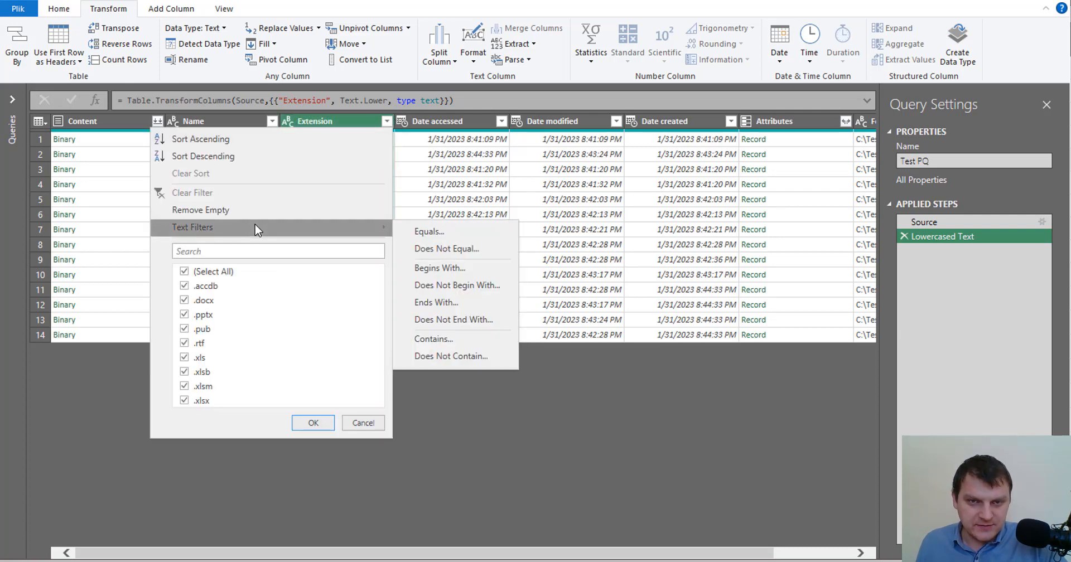
click(439, 270)
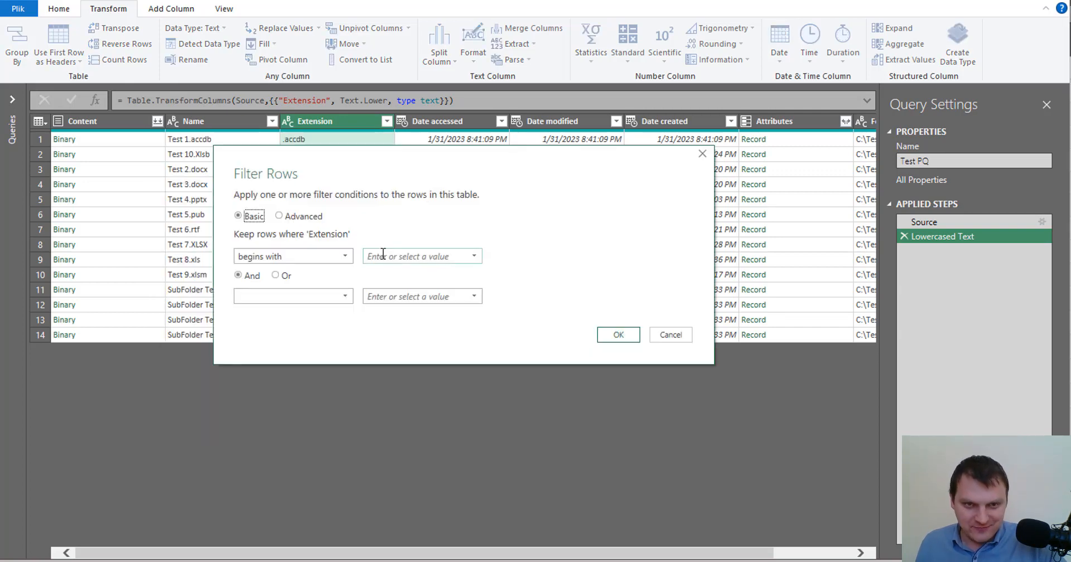
click(383, 254)
text(.)
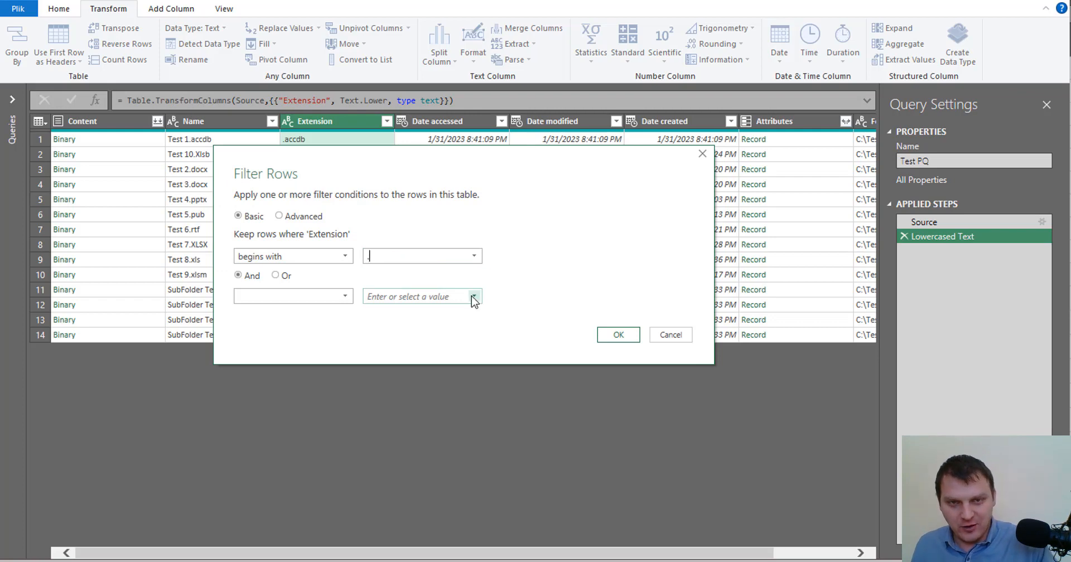
text(ls)
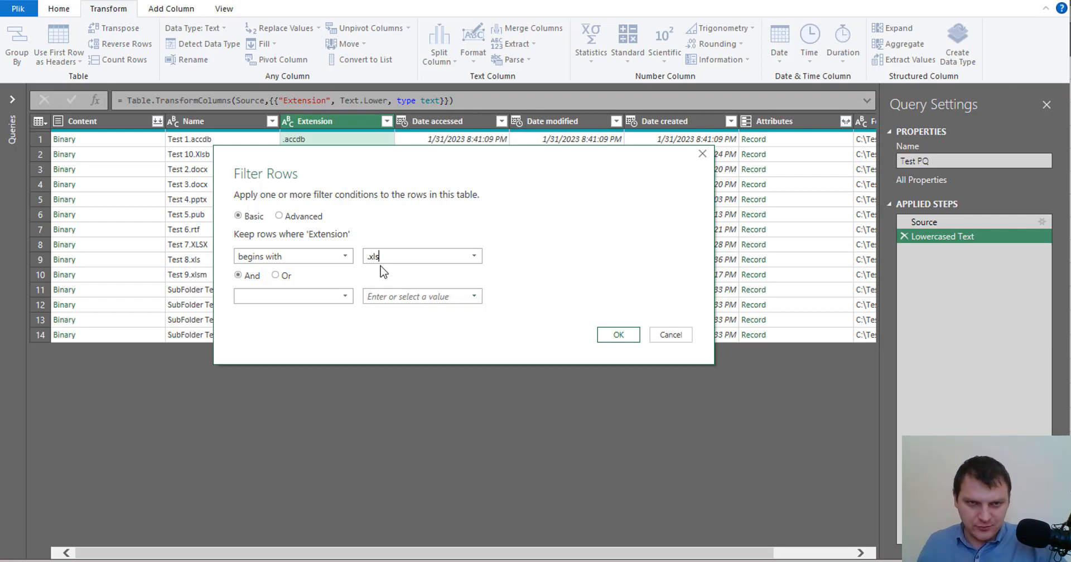
click(618, 335)
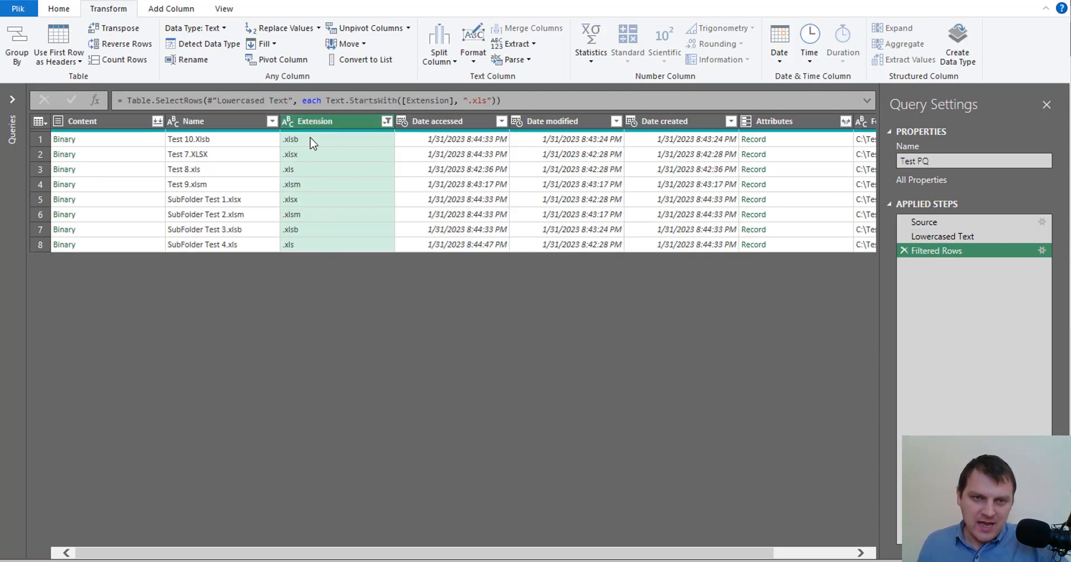
Remove all columns except the Name column from the query.
click(231, 140)
click(231, 128)
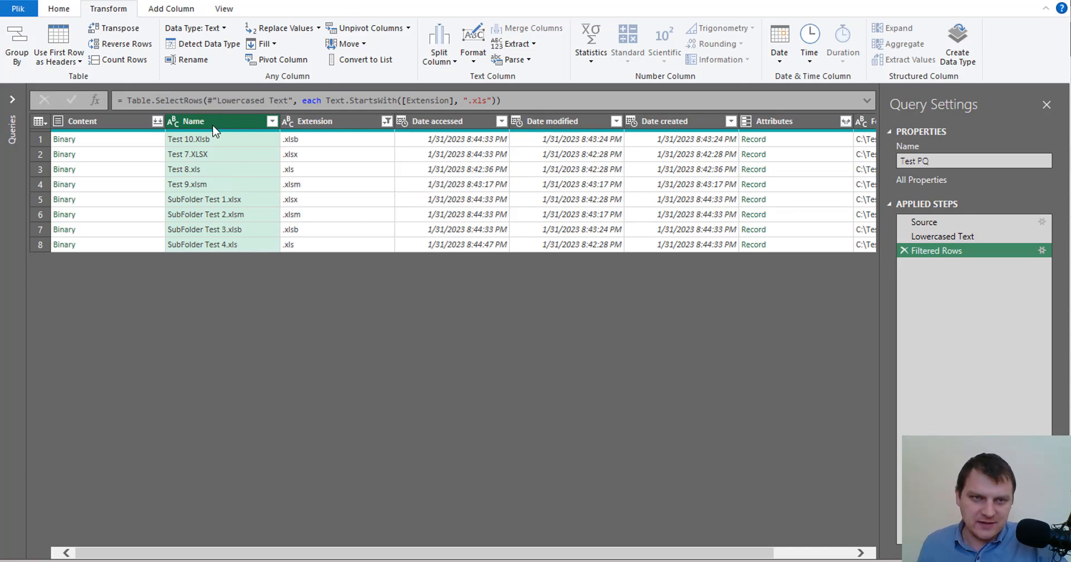
right_click(230, 126)
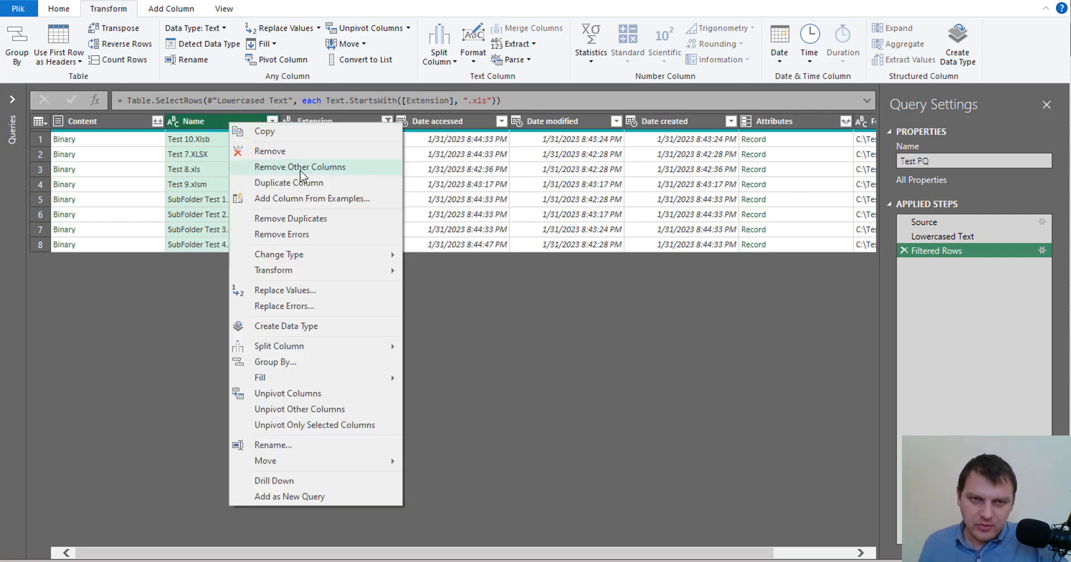
click(343, 167)
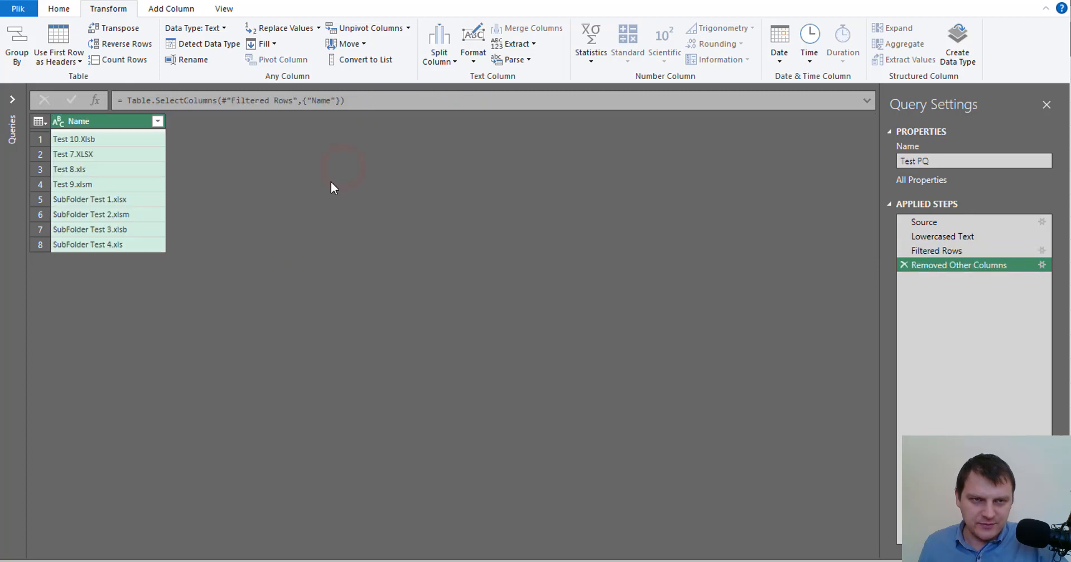
Try extracting the text before the "." delimiter in the Name column, and delete that extraction step.
key(ctrl+shift+KP_Add)
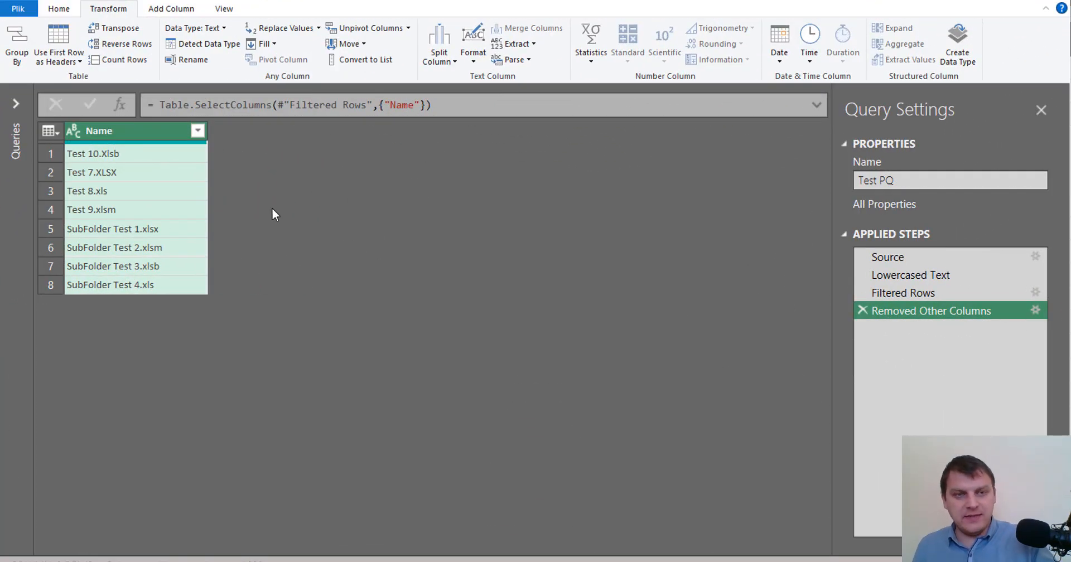
drag(98, 159, 119, 159)
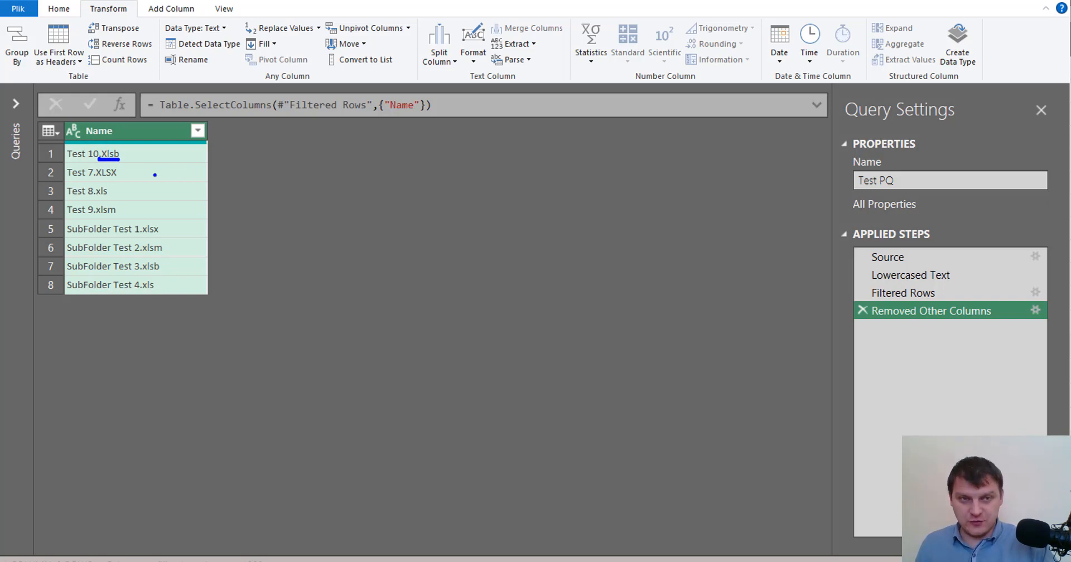
key(Escape)
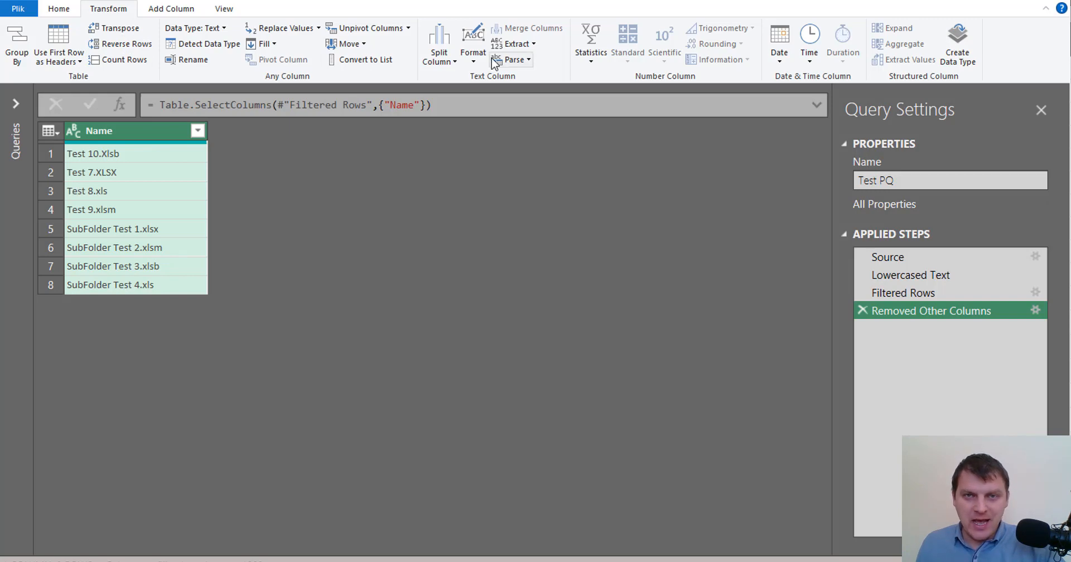
click(533, 46)
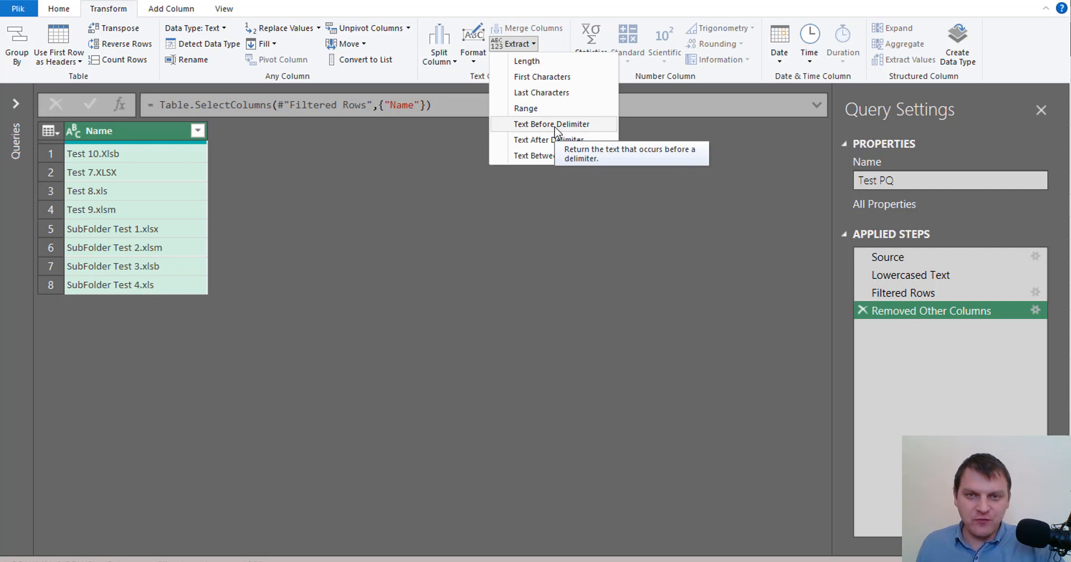
click(585, 125)
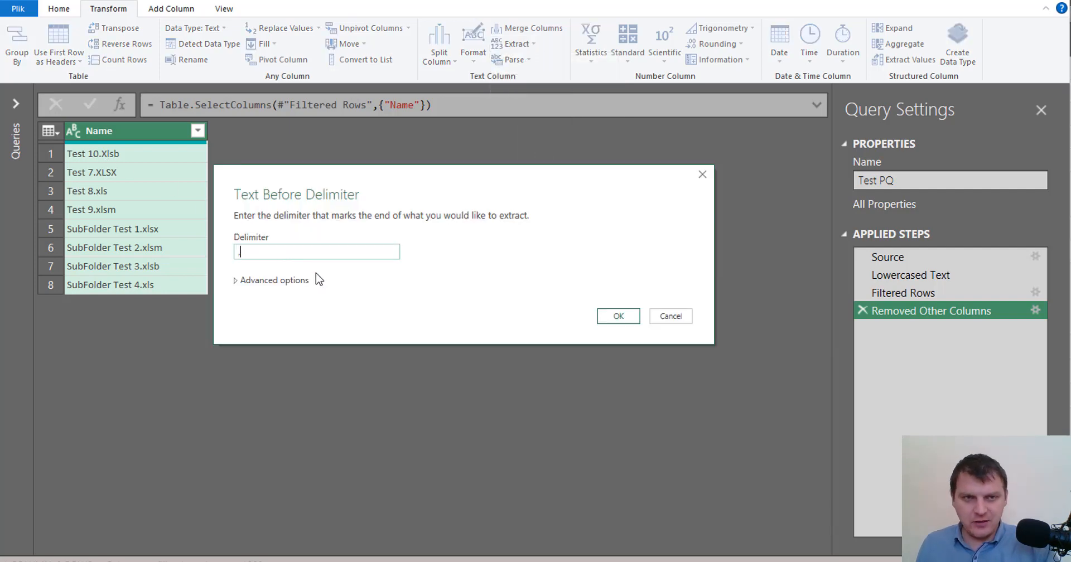
click(622, 321)
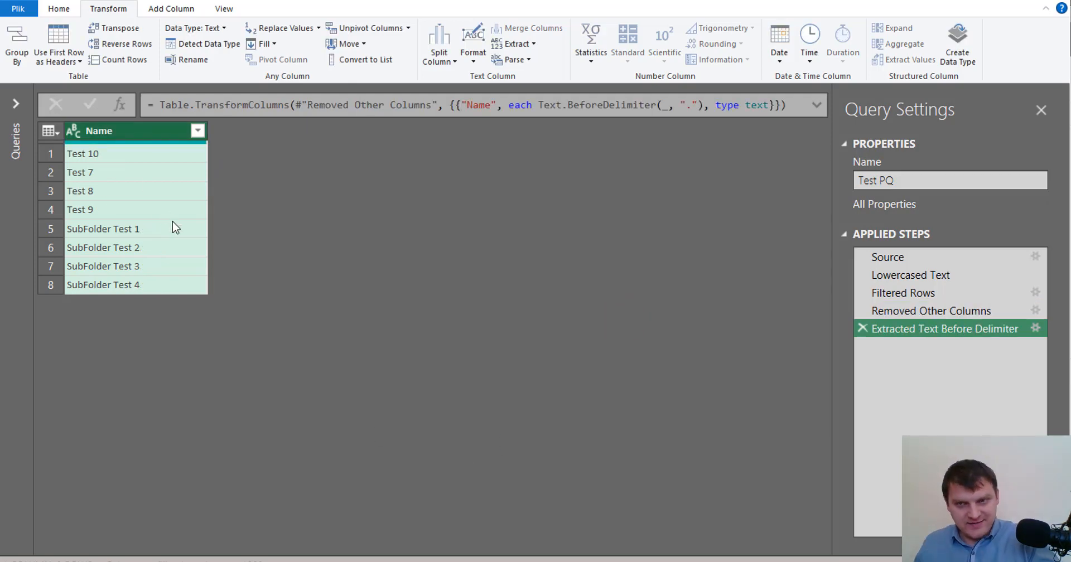
click(863, 330)
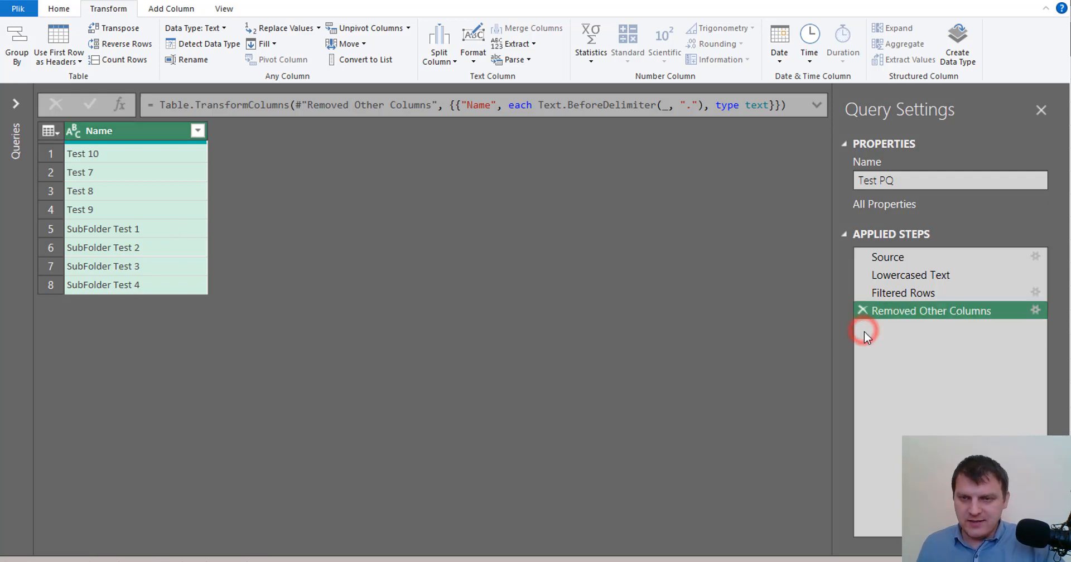
Close the query editor and load the query as a table into cell C1 of the existing worksheet PQ05.
click(56, 8)
click(25, 62)
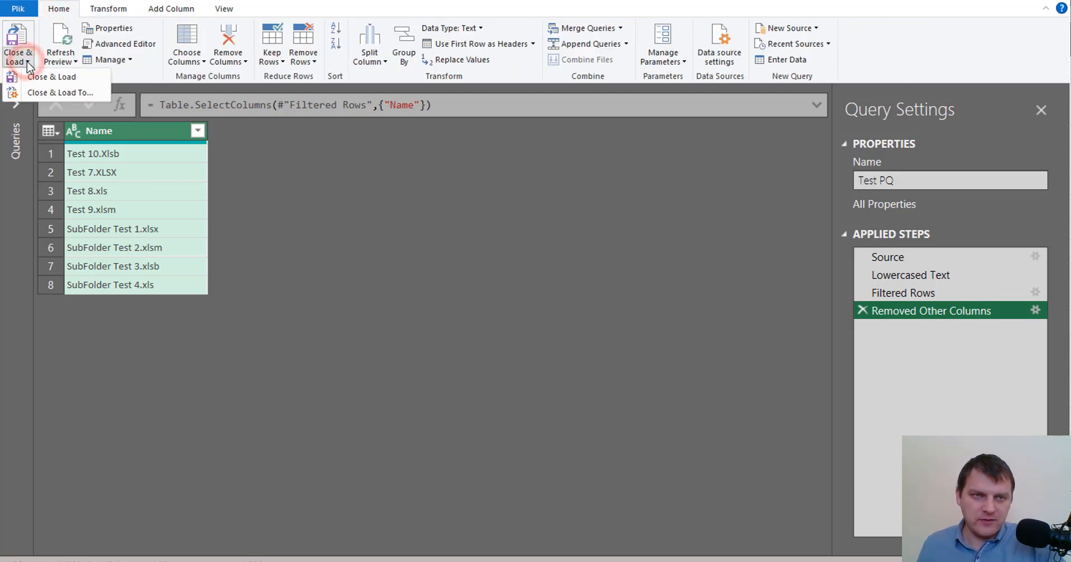
click(67, 89)
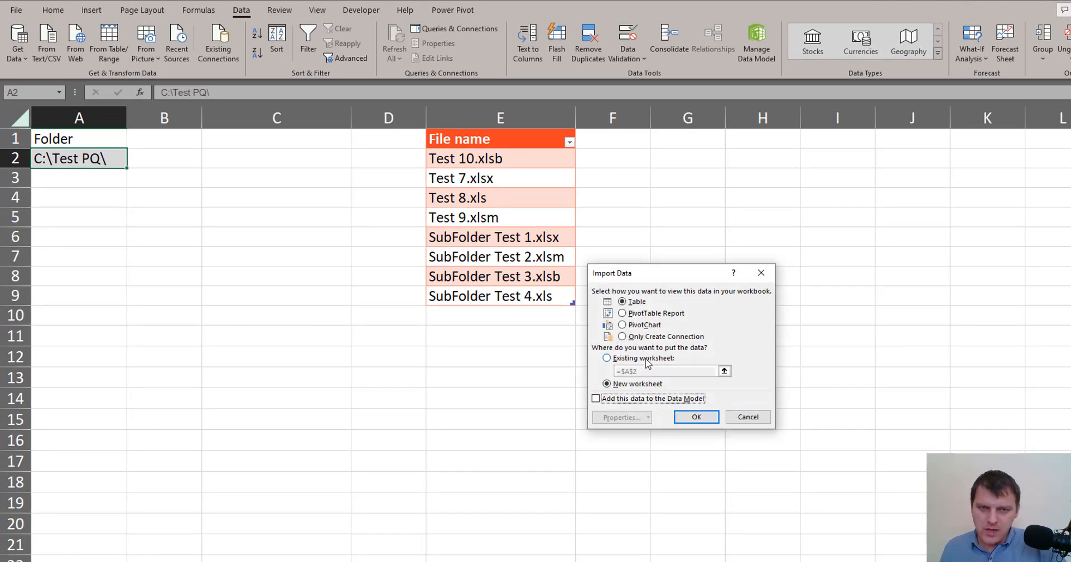
click(645, 359)
click(263, 136)
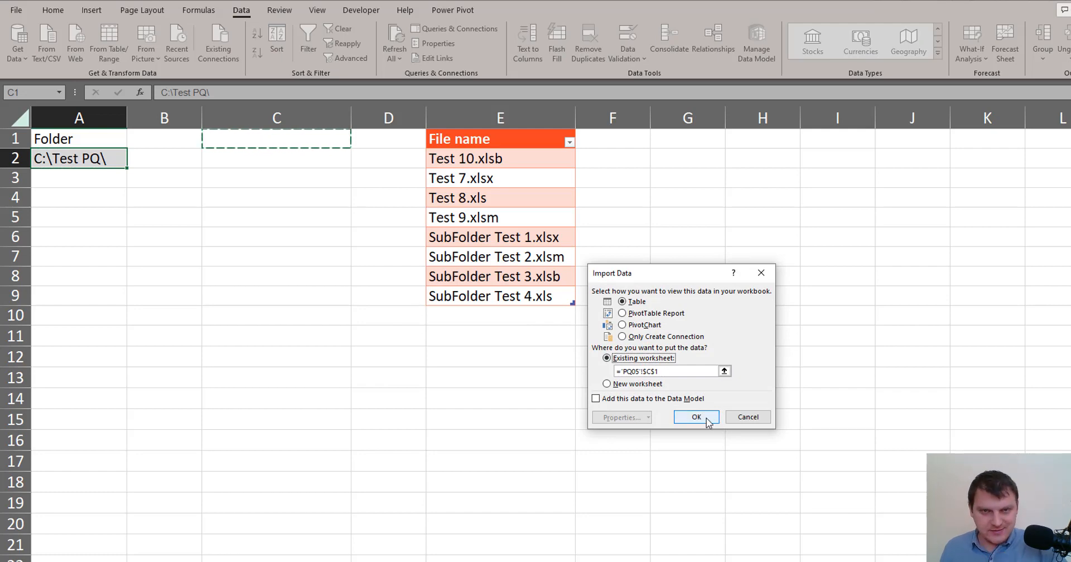
click(698, 418)
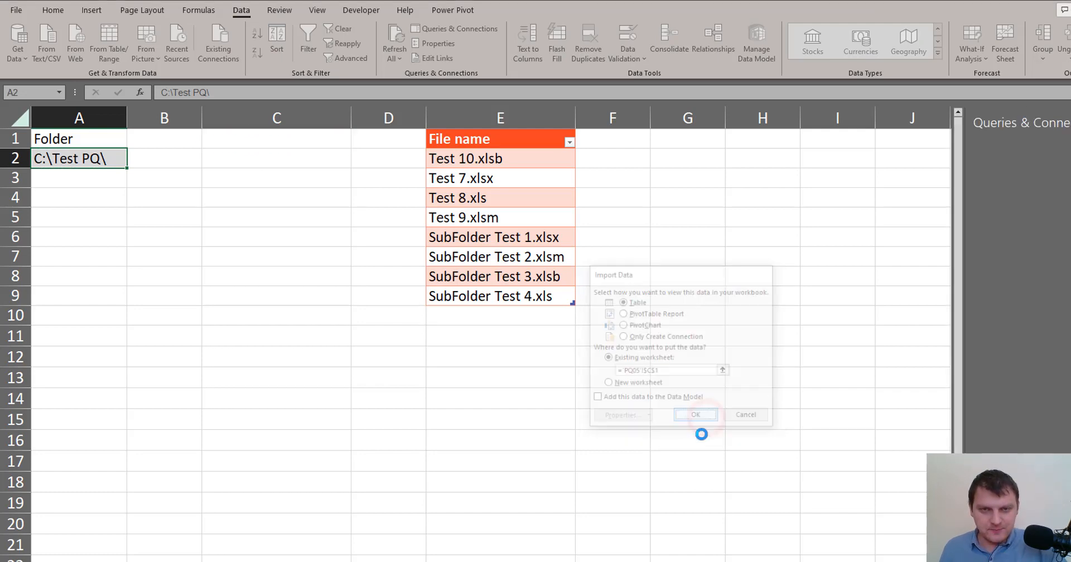